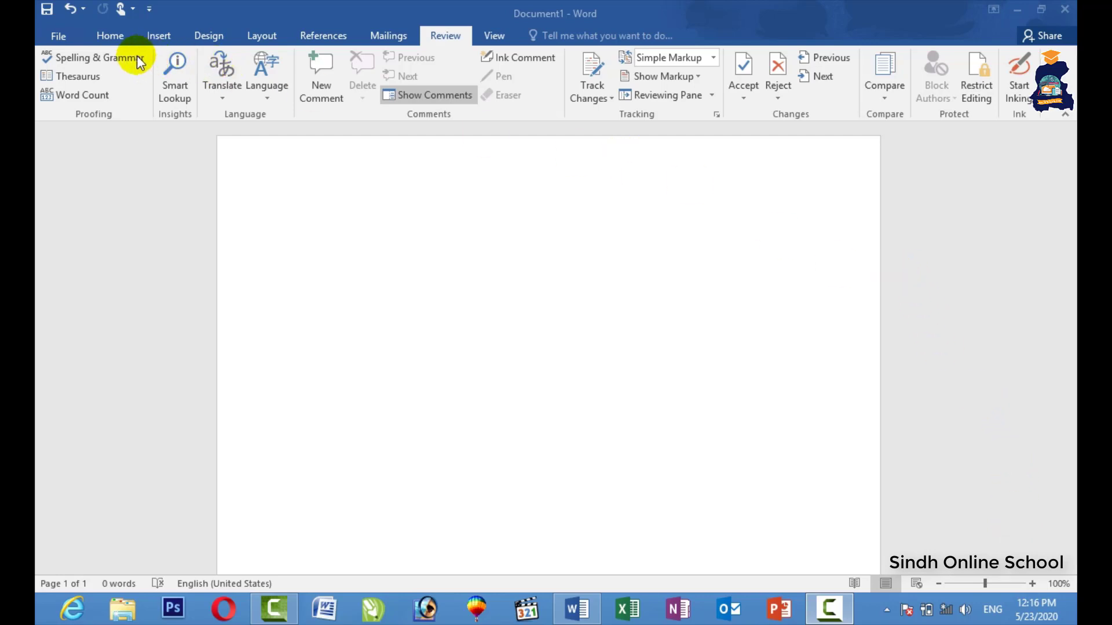
Activate the blank Document1 page so the insertion point is ready for typing.
{"action": "left_click", "coordinate": [501, 226]}
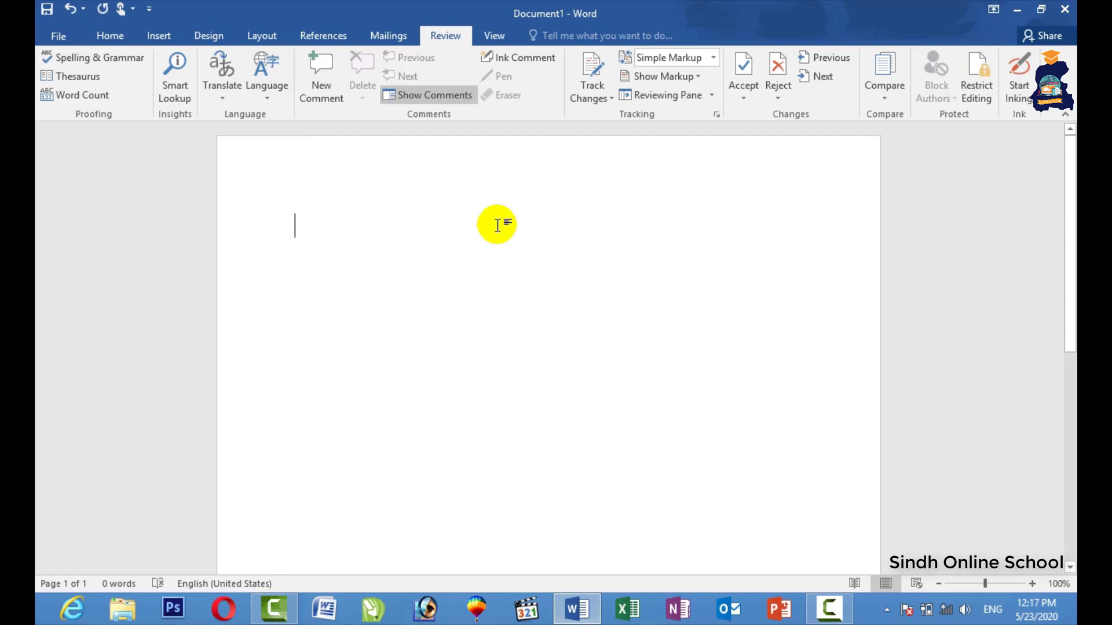
Type 'compitar', run Spelling & Grammar to correct it to Computer, then undo the correction.
{"action": "type", "text": "comp"}
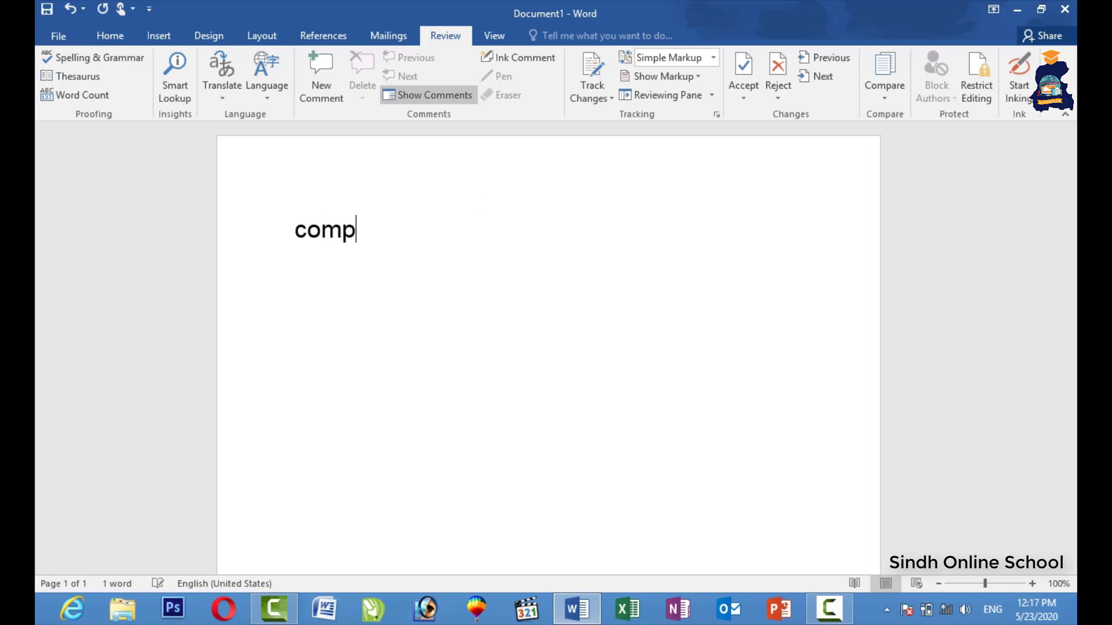
{"action": "type", "text": "itar"}
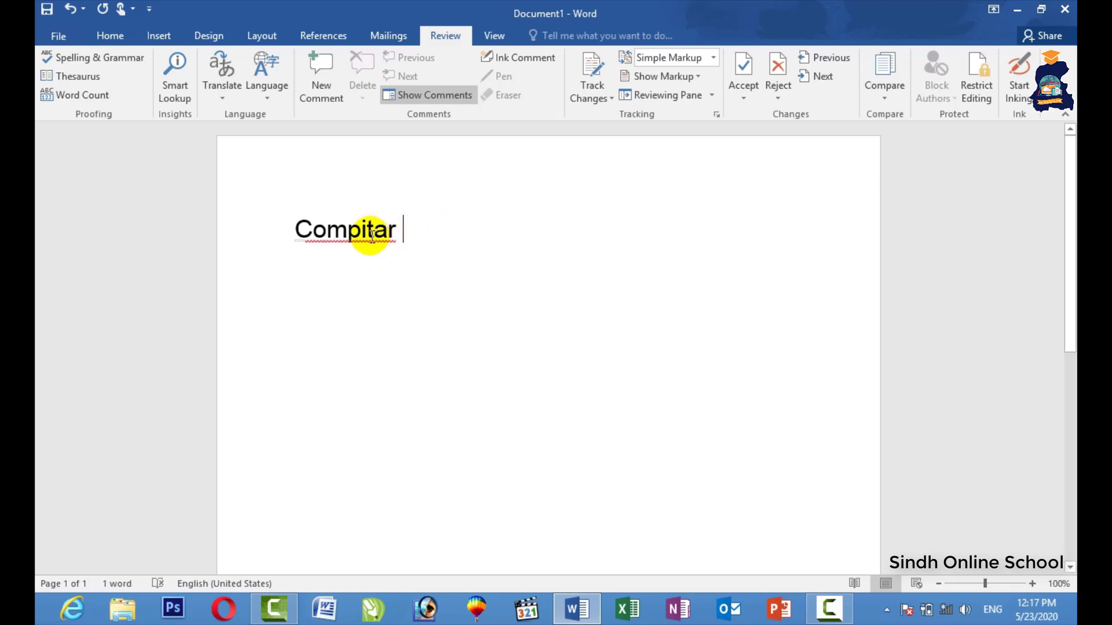
{"action": "mouse_move", "coordinate": [305, 242]}
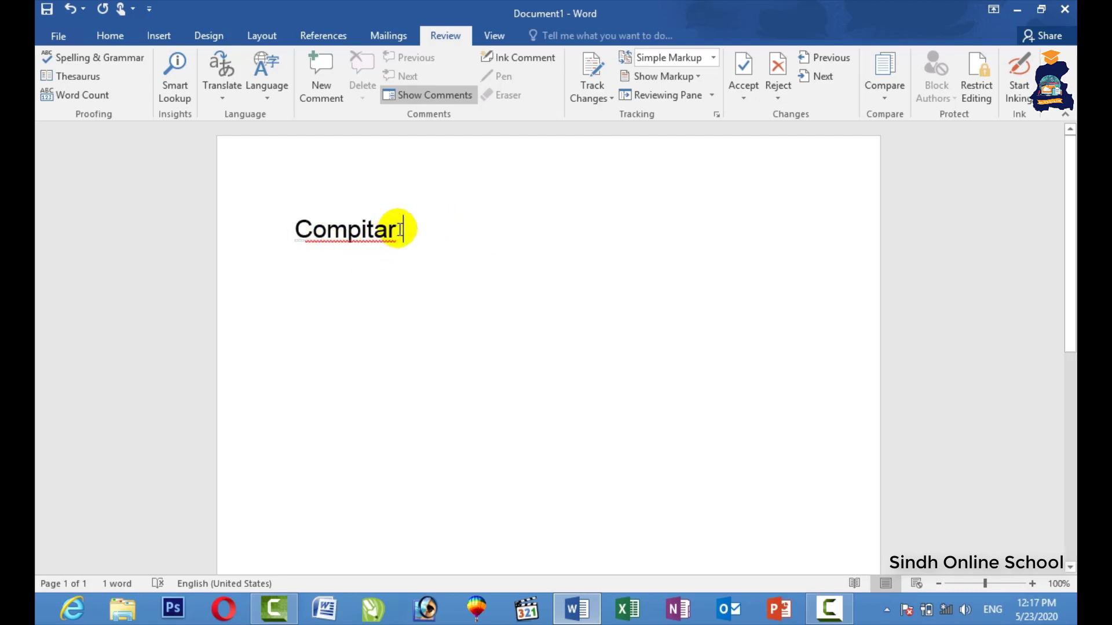
{"action": "left_click_drag", "start_coordinate": [414, 231], "coordinate": [261, 236]}
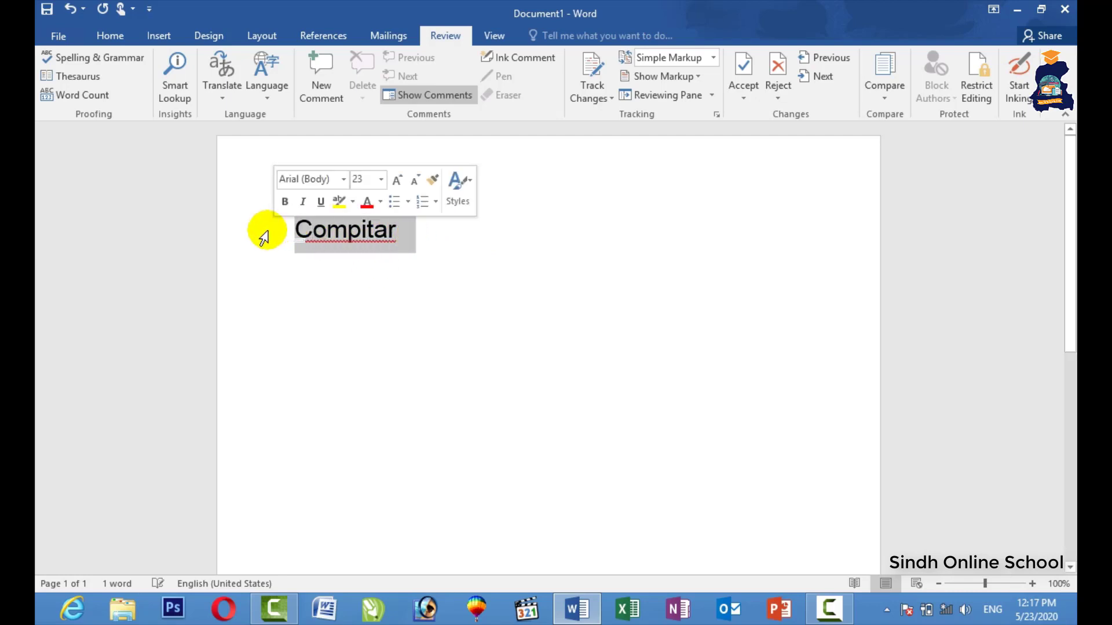
{"action": "left_click", "coordinate": [106, 59]}
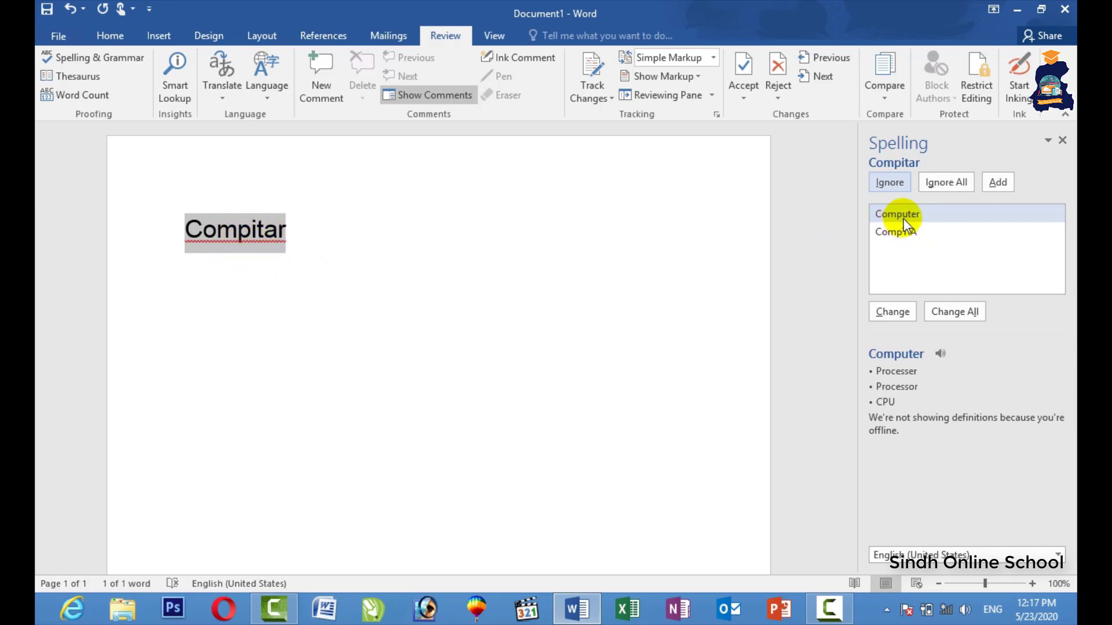
{"action": "left_click", "coordinate": [919, 217]}
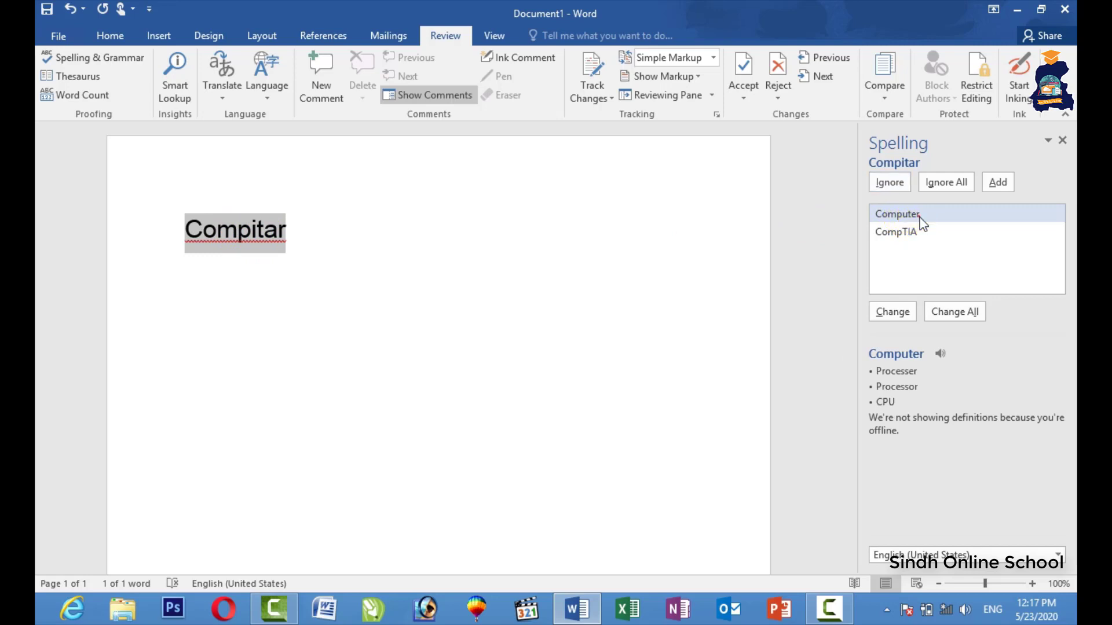
{"action": "double_click", "coordinate": [910, 215]}
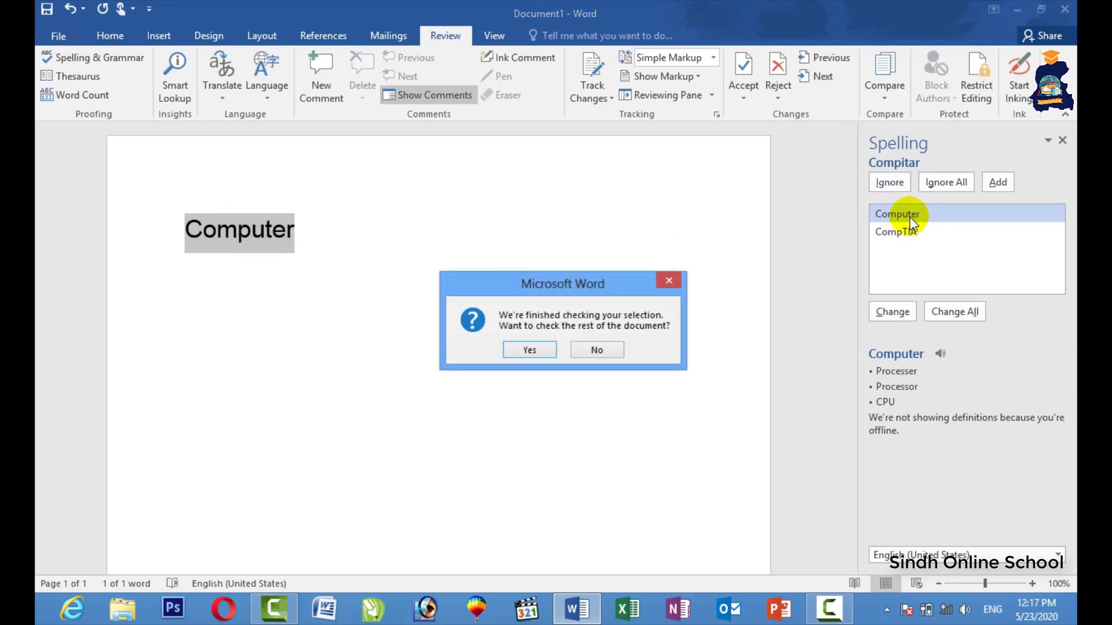
{"action": "left_click", "coordinate": [529, 350]}
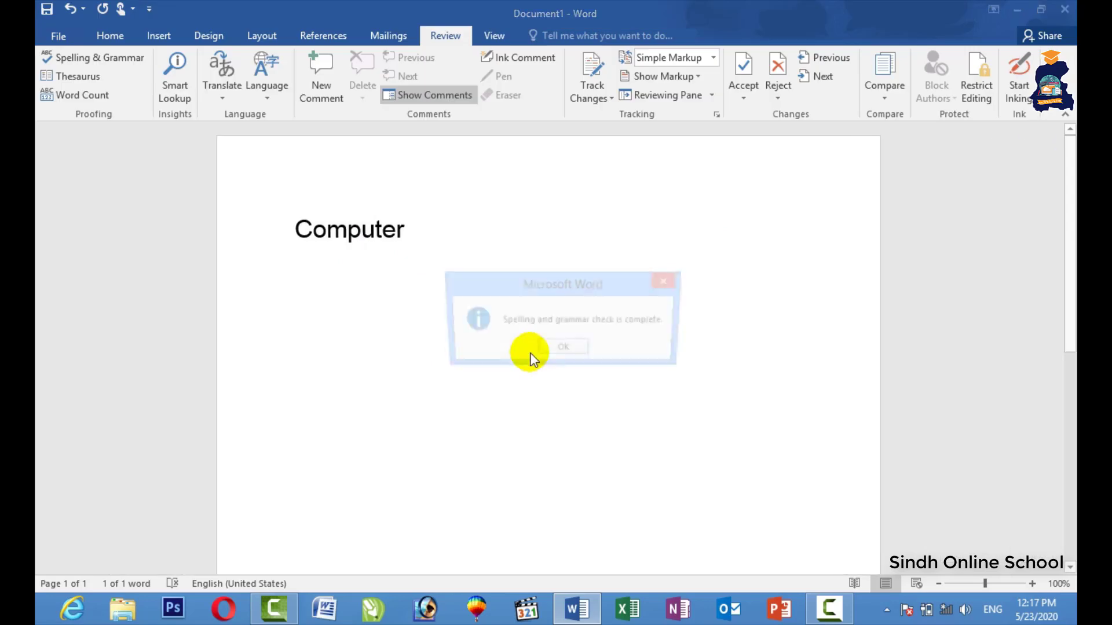
{"action": "left_click", "coordinate": [539, 349]}
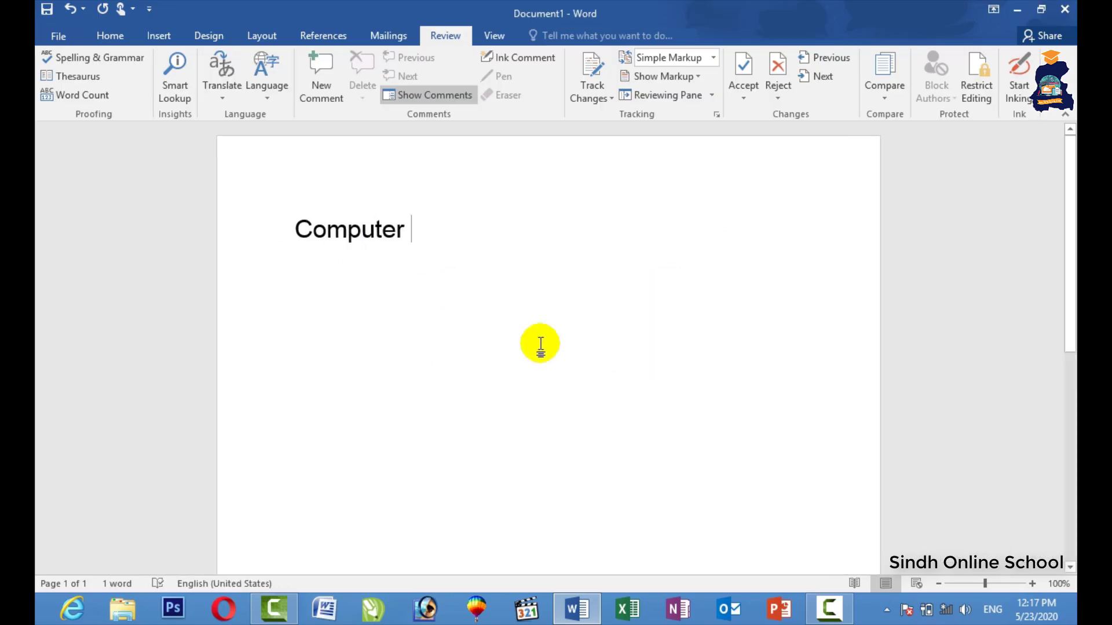
{"action": "key", "text": "ctrl+z"}
Rerun the spelling check with Ignore All on Compitar, then undo so it stays flagged.
{"action": "left_click", "coordinate": [124, 57]}
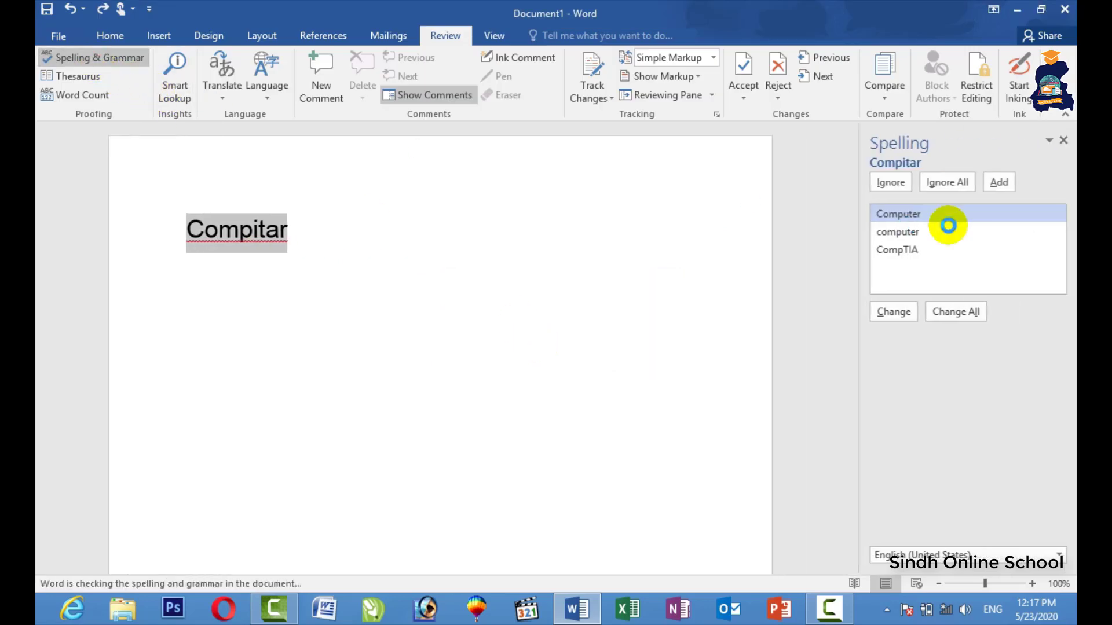
{"action": "left_click", "coordinate": [947, 182]}
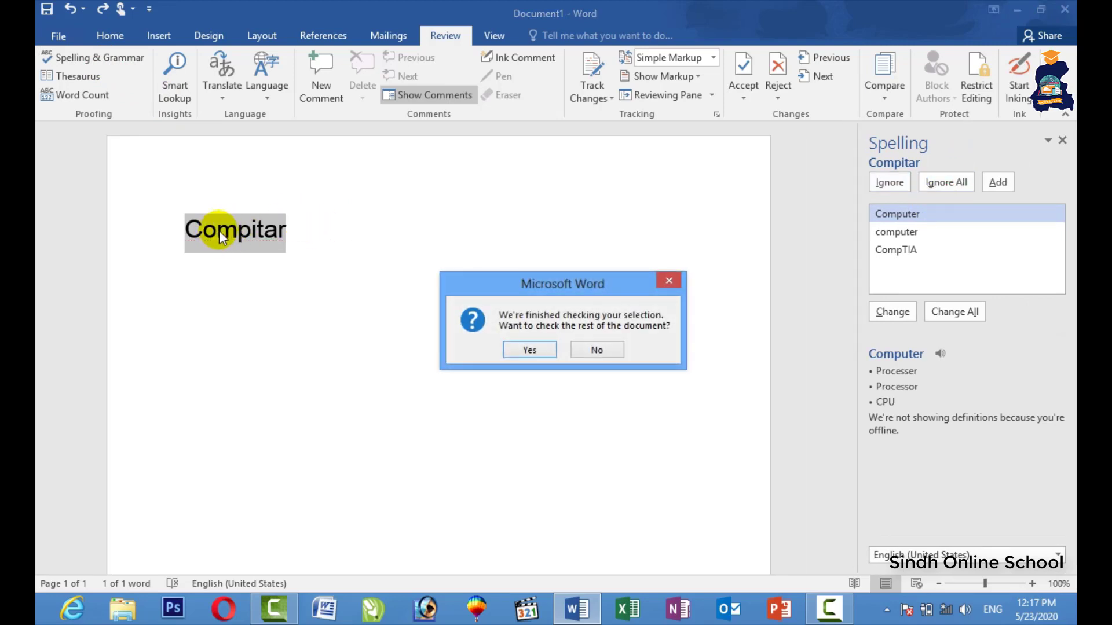
{"action": "left_click", "coordinate": [597, 350]}
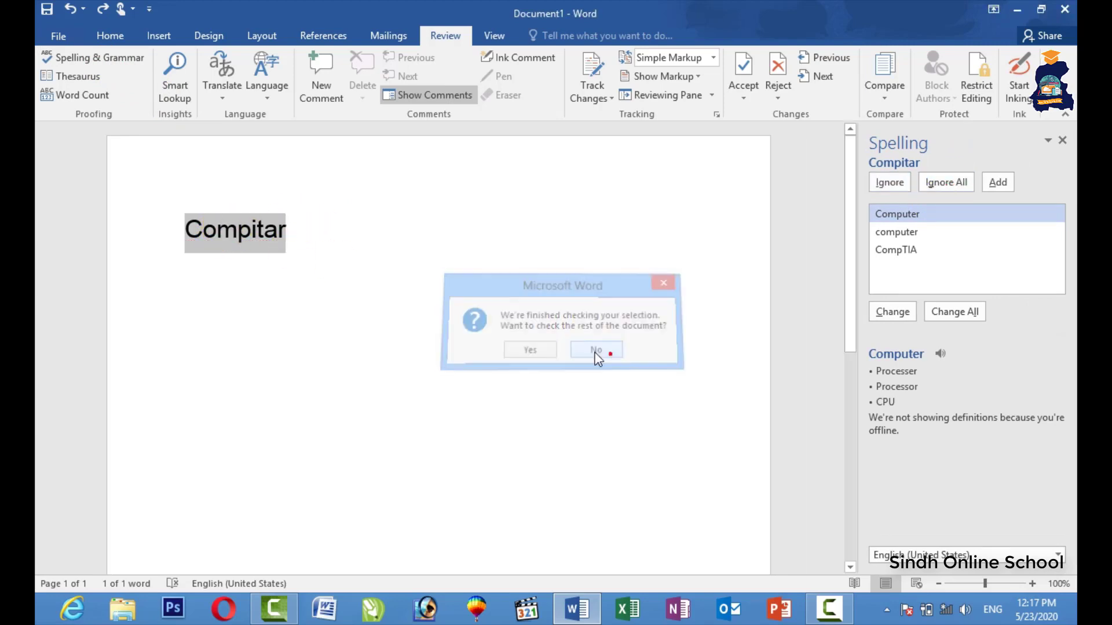
{"action": "key", "text": "ctrl+z"}
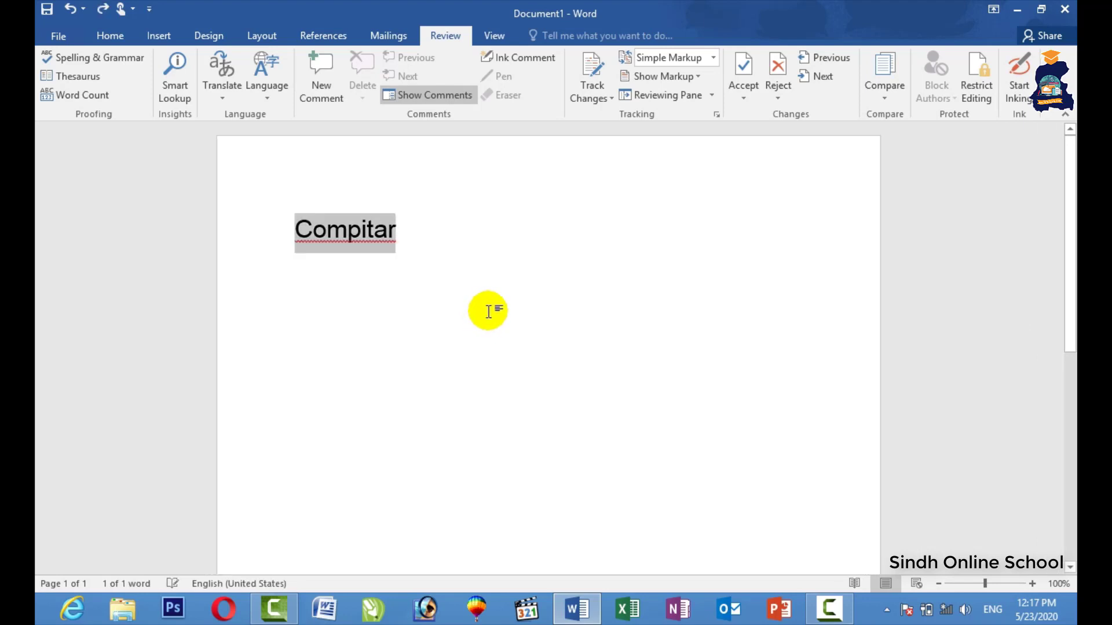
{"action": "left_click", "coordinate": [427, 251]}
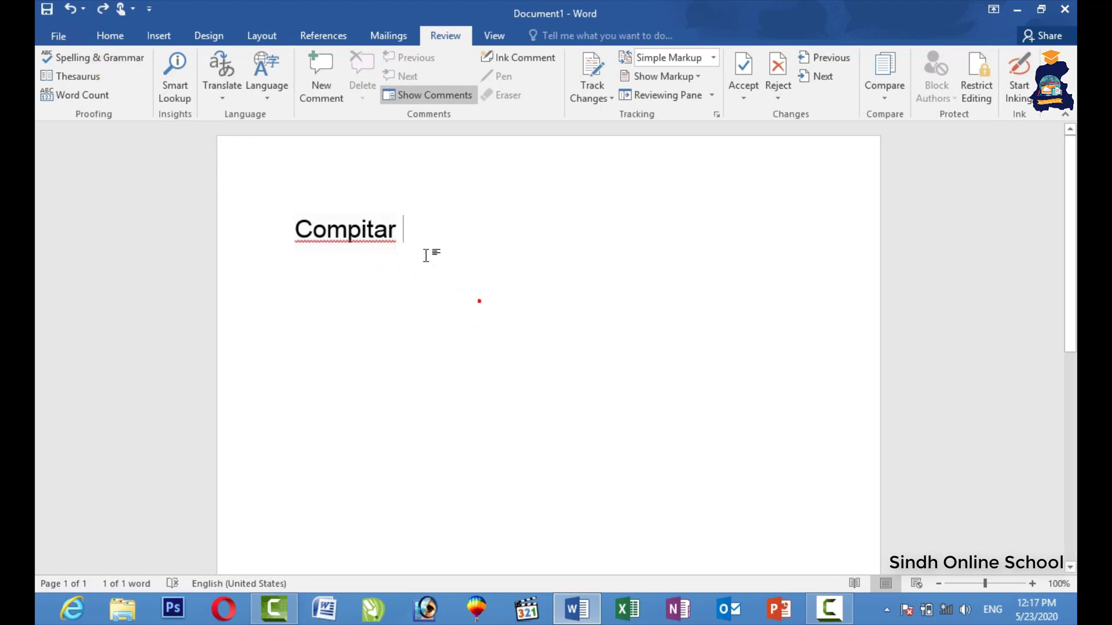
Correct Compitar to Computer from the suggestions and type a first name on the next line.
{"action": "right_click", "coordinate": [367, 236]}
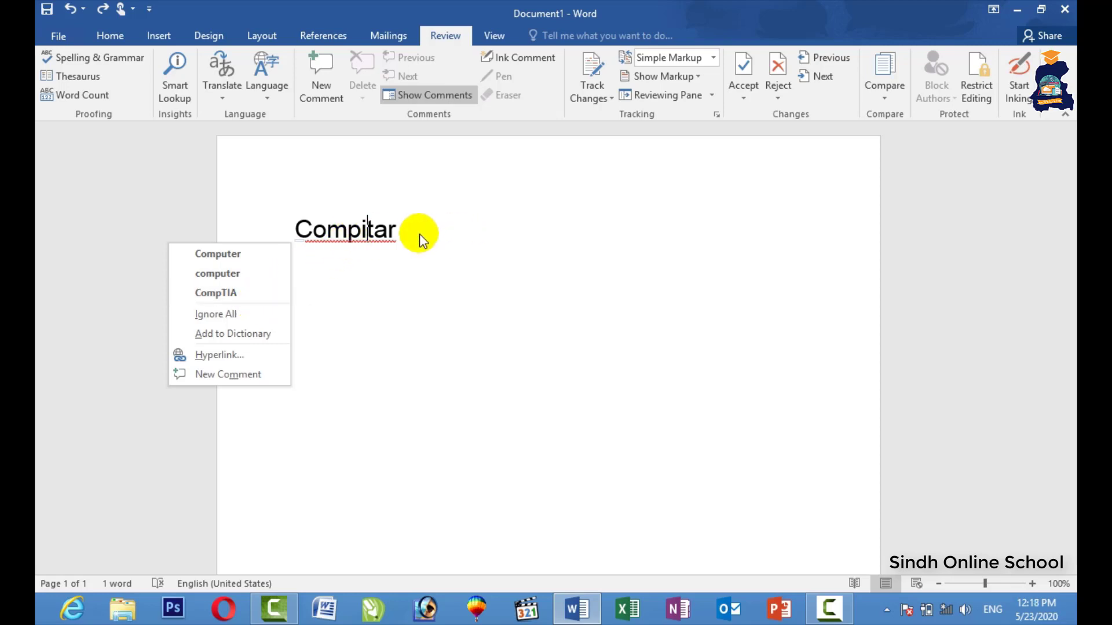
{"action": "left_click", "coordinate": [280, 253]}
{"action": "left_click", "coordinate": [429, 252]}
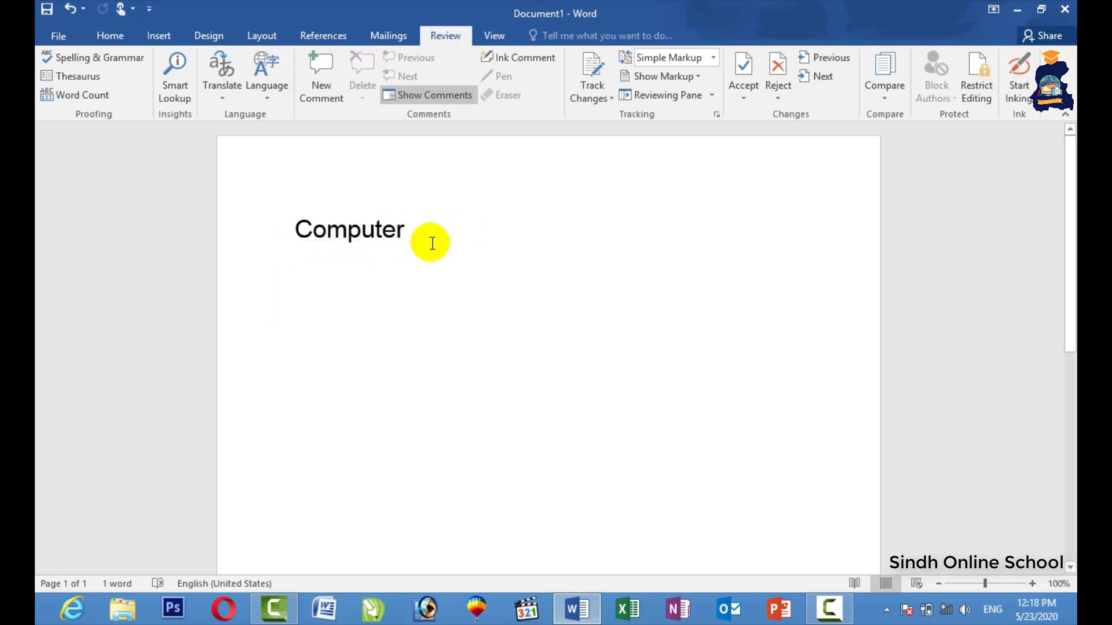
{"action": "type", "text": "Waseem"}
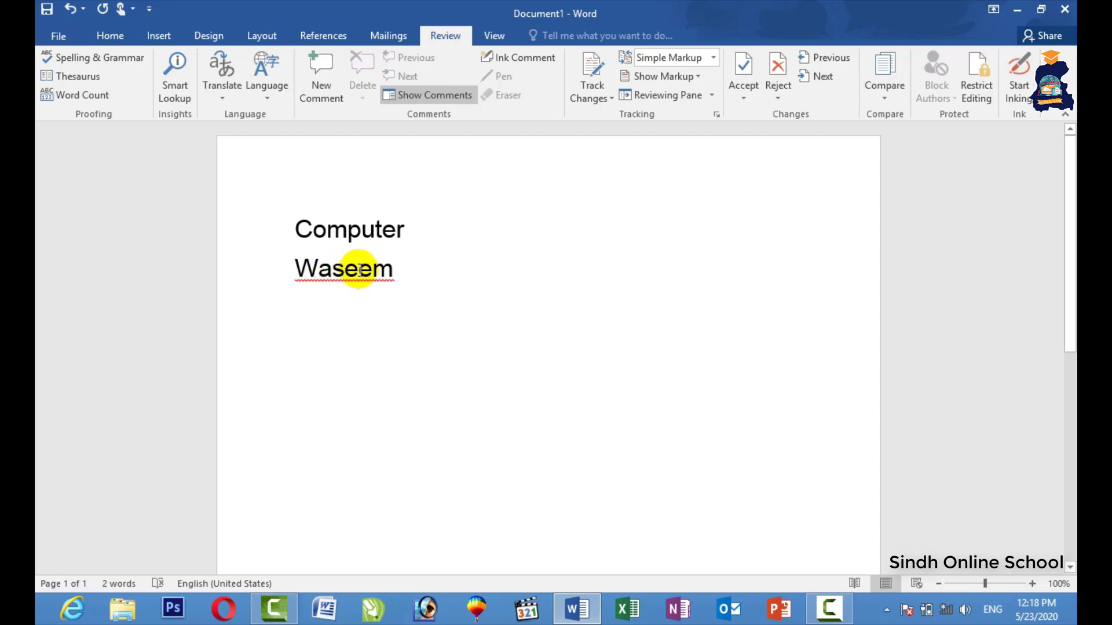
Add the name to the dictionary and type a misspelled variant of it below.
{"action": "right_click", "coordinate": [336, 273]}
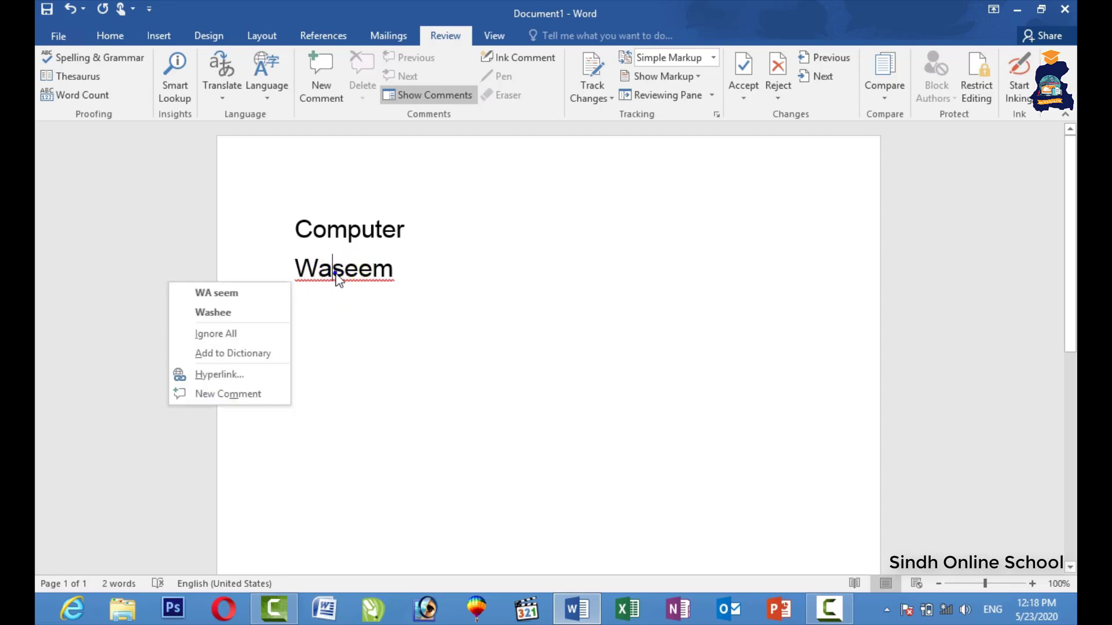
{"action": "left_click", "coordinate": [249, 365]}
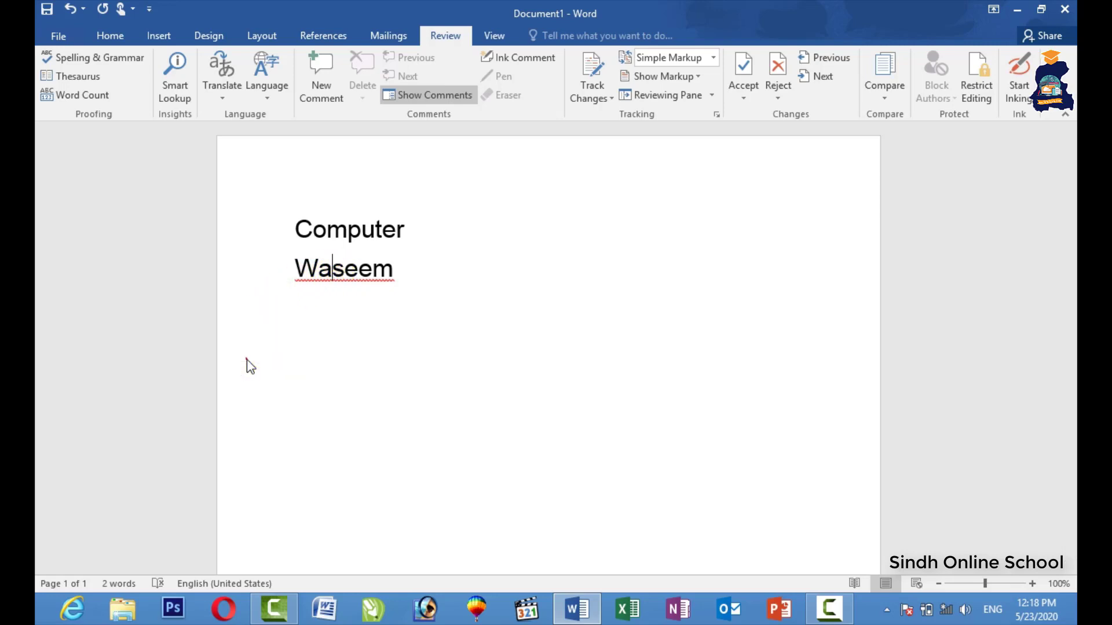
{"action": "key", "text": "Return"}
{"action": "key", "text": "Return"}
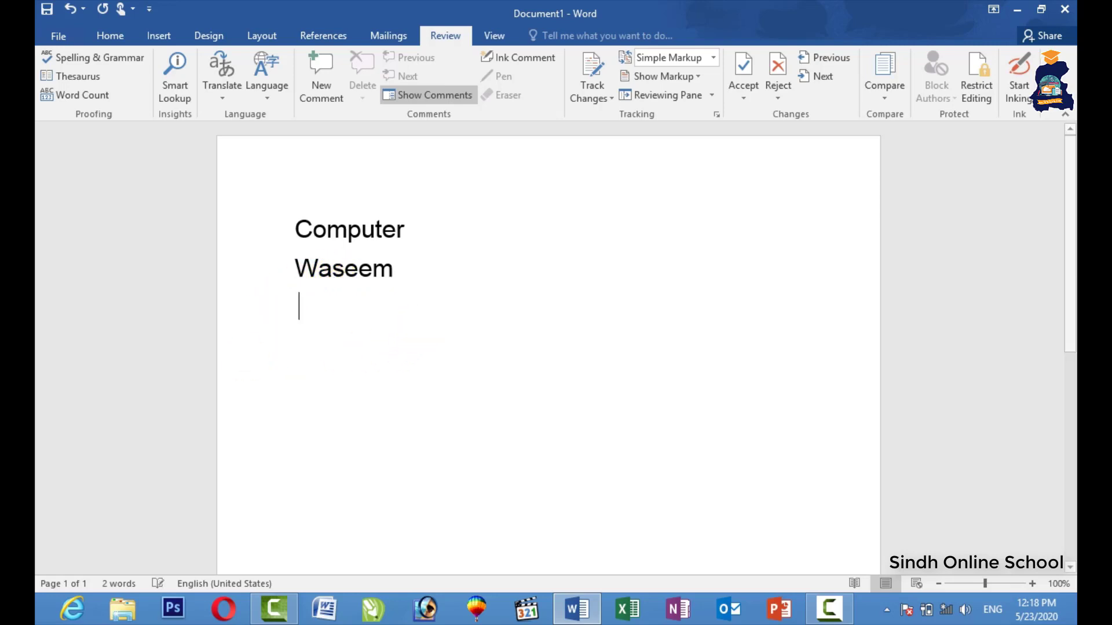
{"action": "type", "text": "was"}
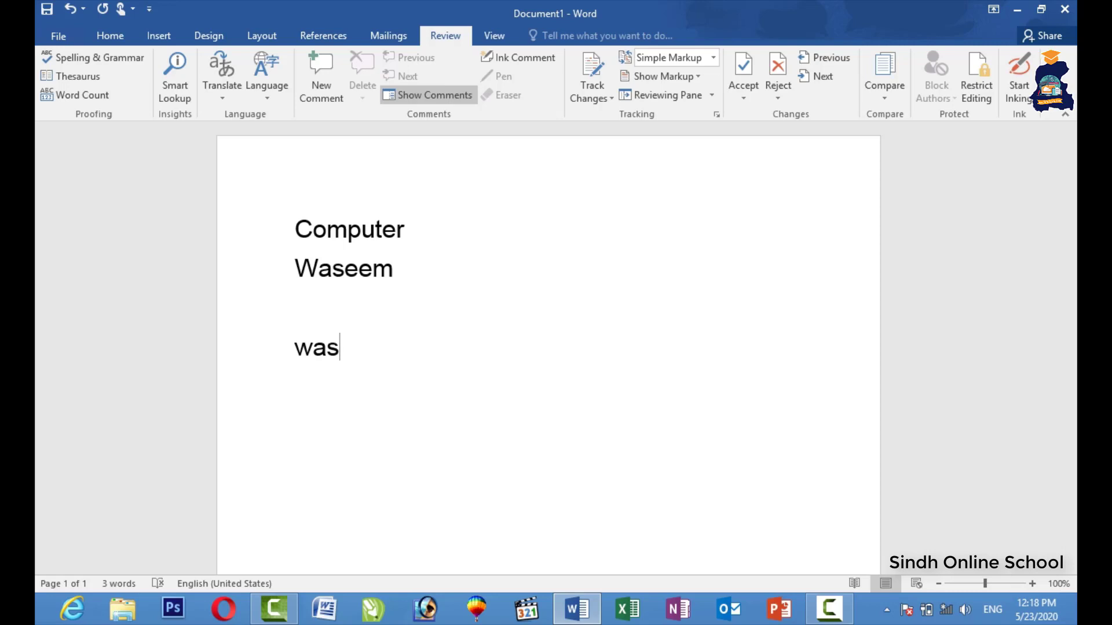
{"action": "type", "text": "em"}
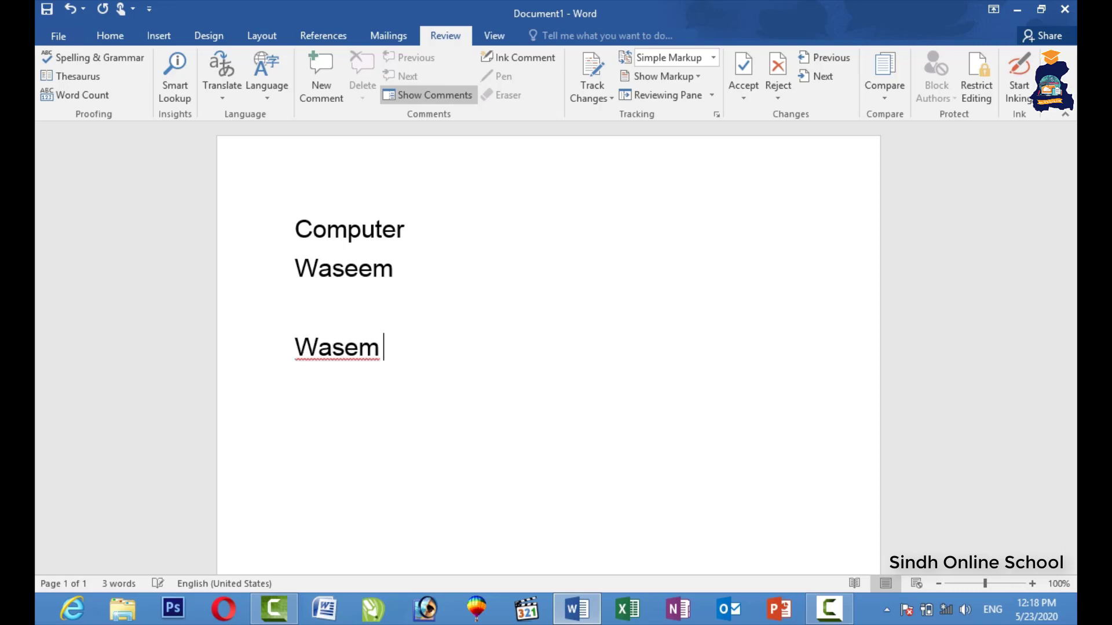
Try suggestions and Ignore All on the misspelled name, undoing so it remains flagged.
{"action": "right_click", "coordinate": [346, 351]}
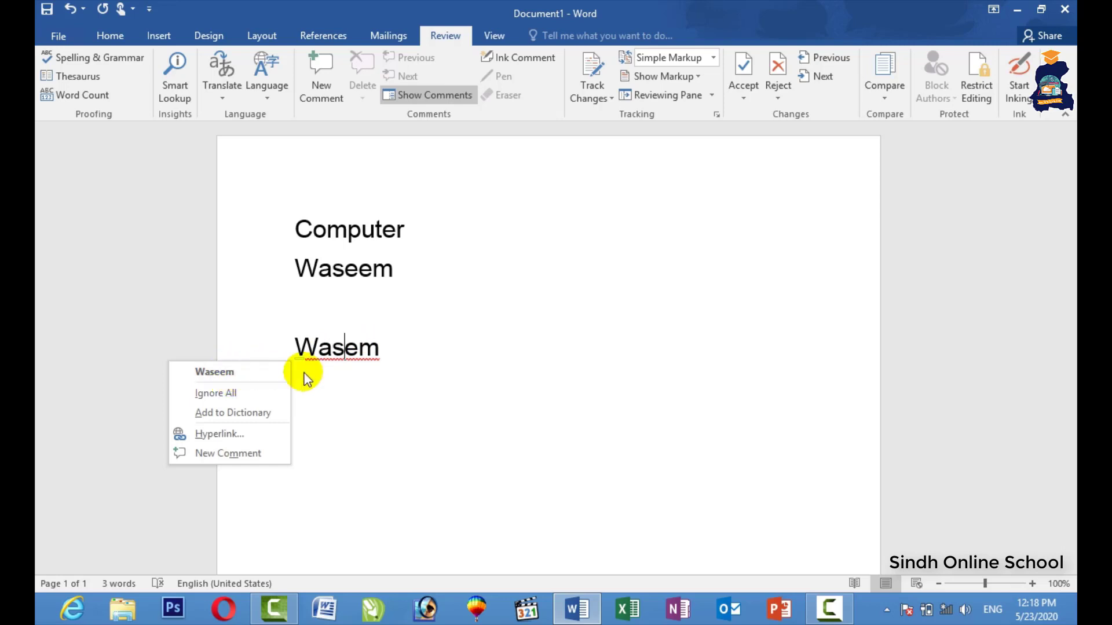
{"action": "key", "text": "Escape"}
{"action": "type", "text": "e"}
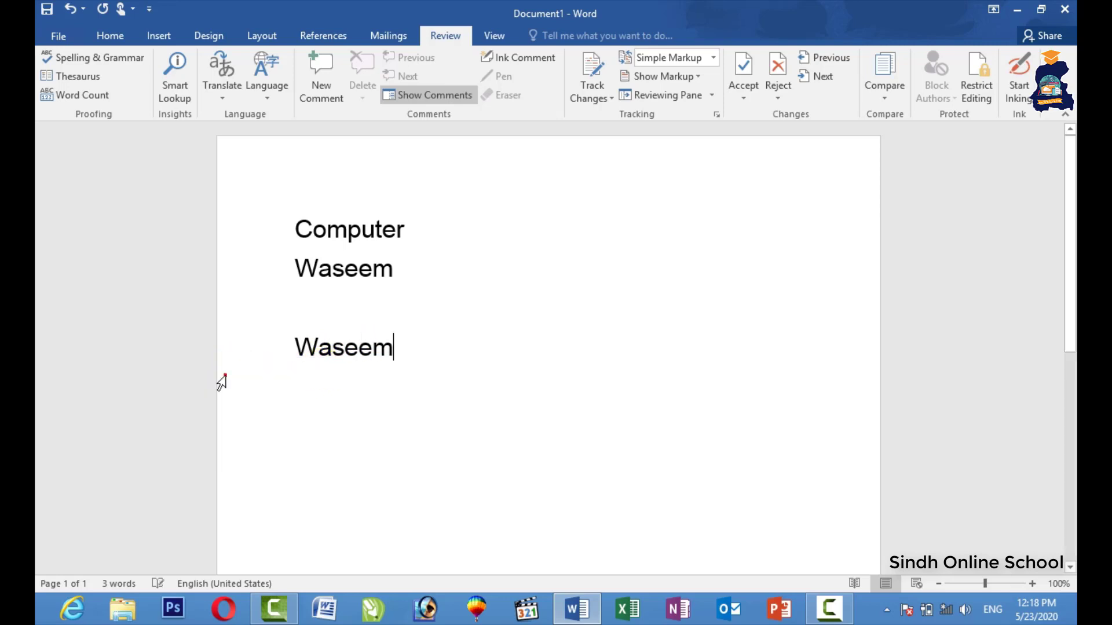
{"action": "left_click", "coordinate": [224, 379]}
{"action": "key", "text": "ctrl+z"}
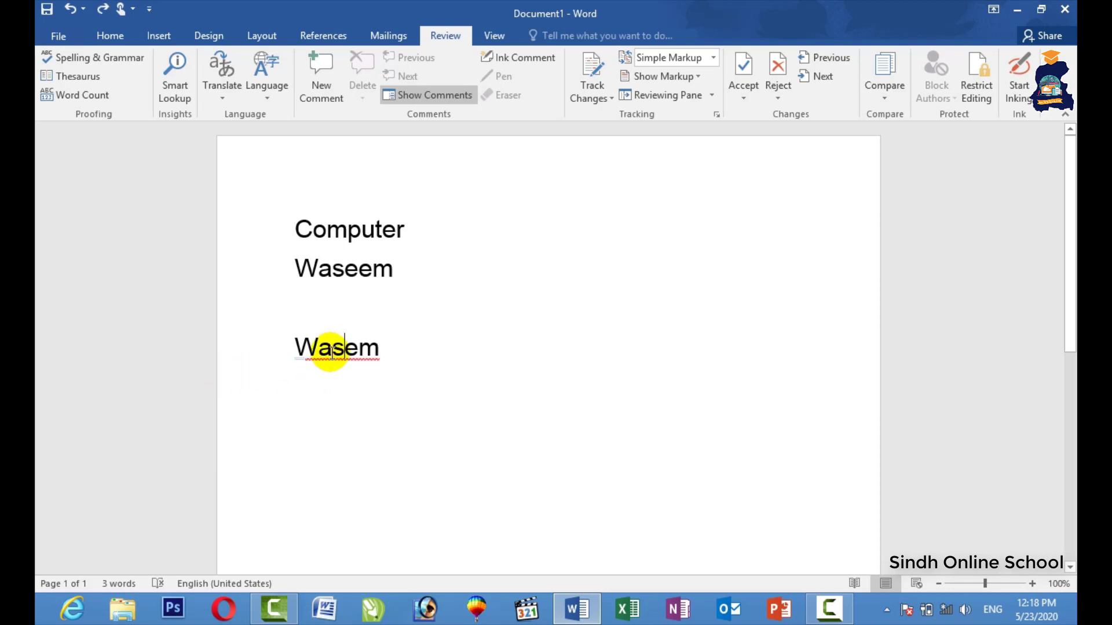
{"action": "right_click", "coordinate": [332, 352]}
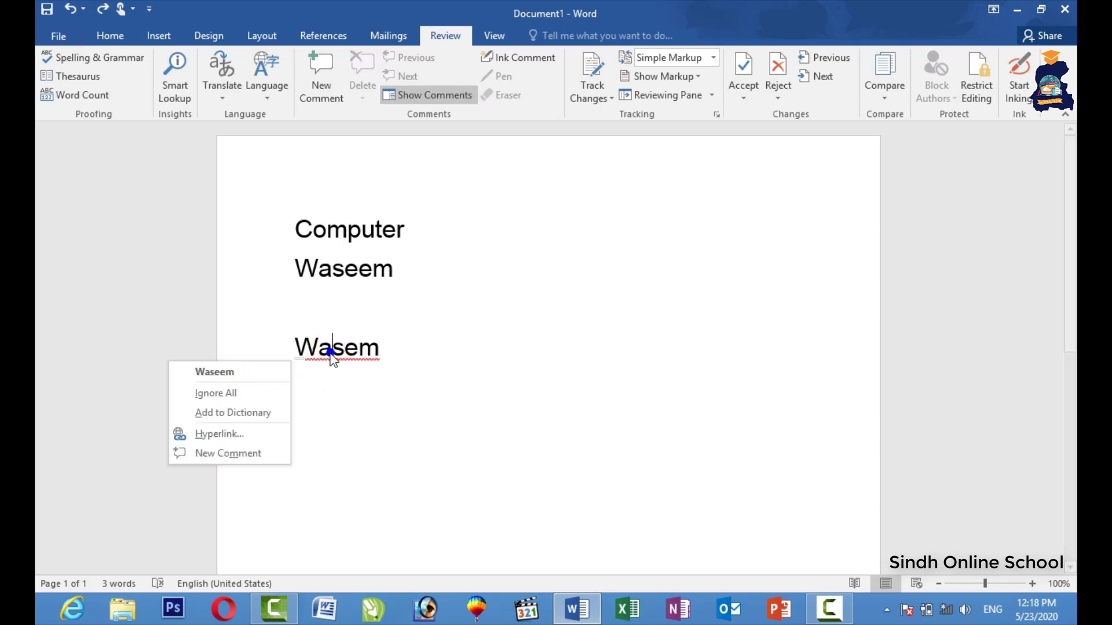
{"action": "left_click", "coordinate": [233, 394]}
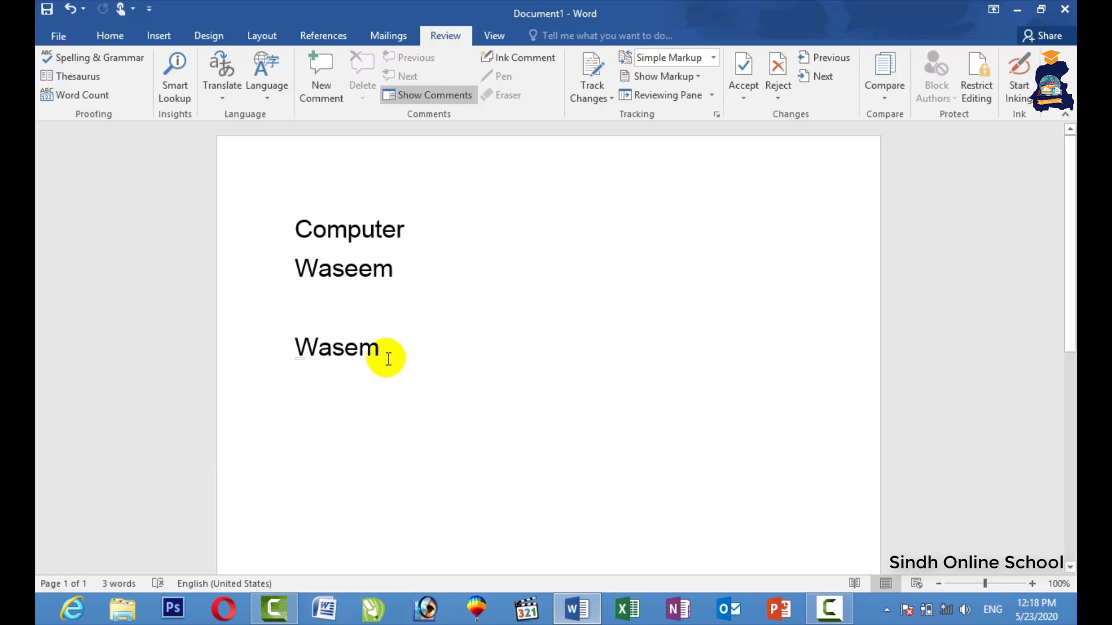
{"action": "key", "text": "ctrl+z"}
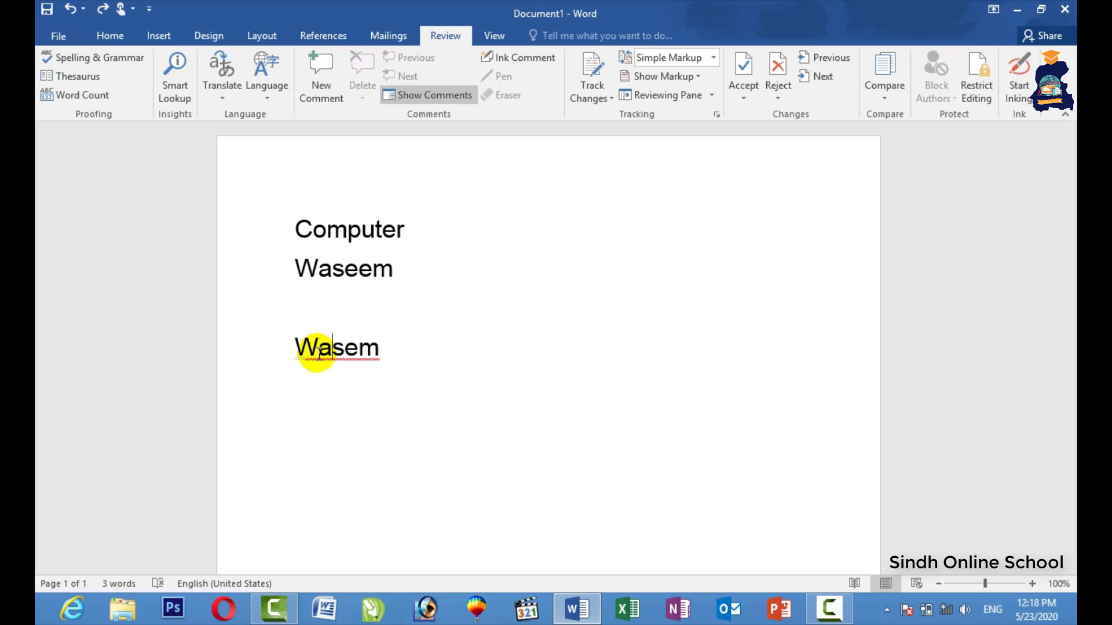
{"action": "left_click", "coordinate": [375, 319]}
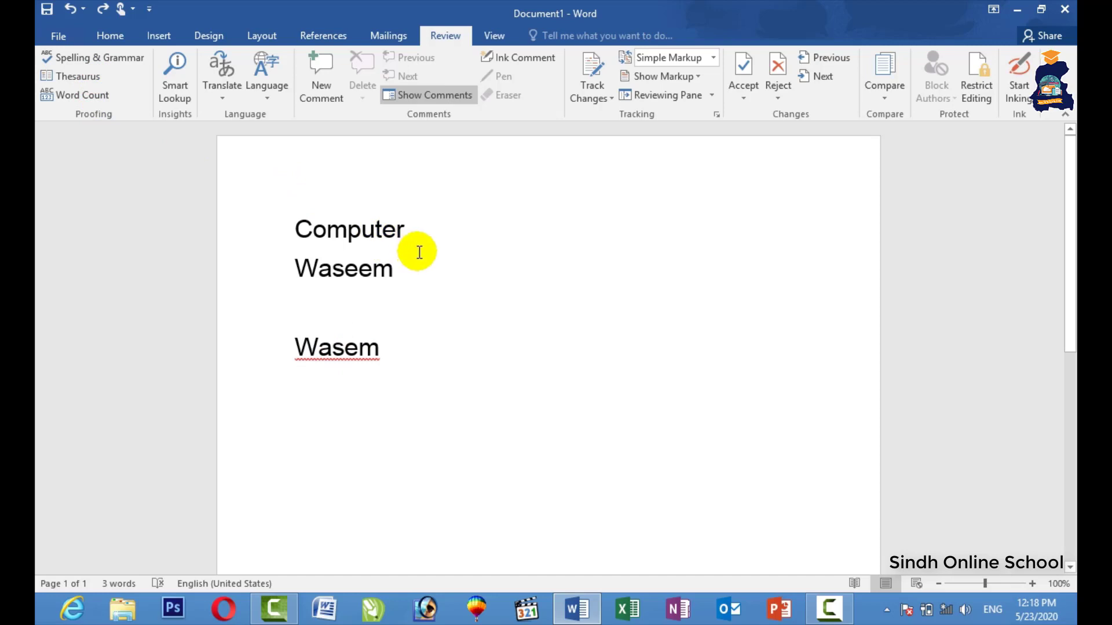
{"action": "left_click_drag", "start_coordinate": [421, 229], "coordinate": [299, 229]}
{"action": "type", "text": "Like"}
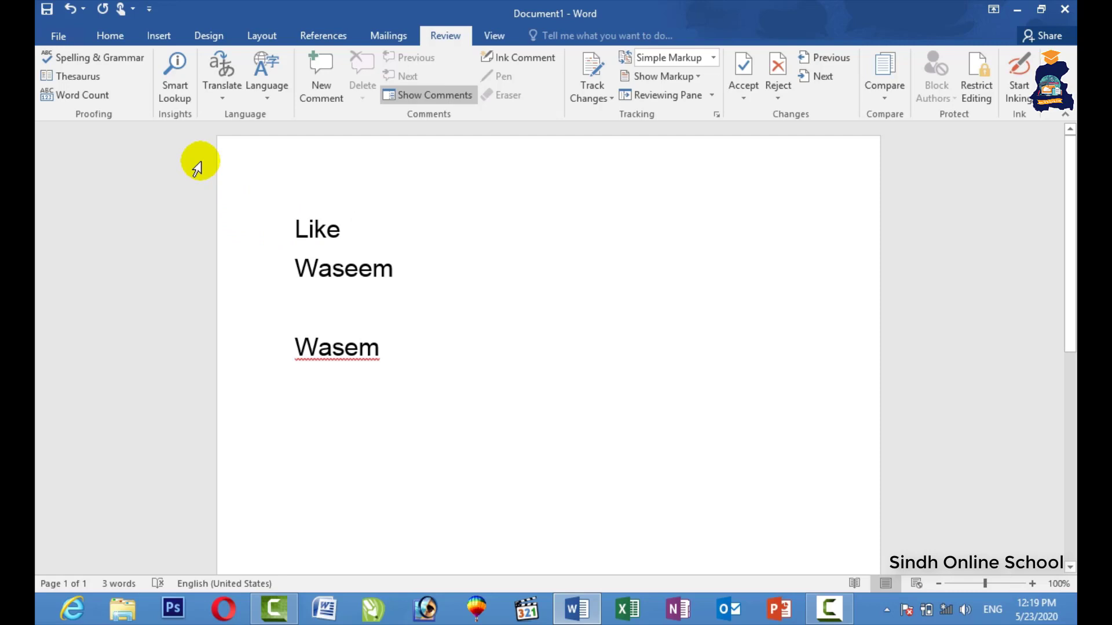
{"action": "left_click", "coordinate": [287, 238]}
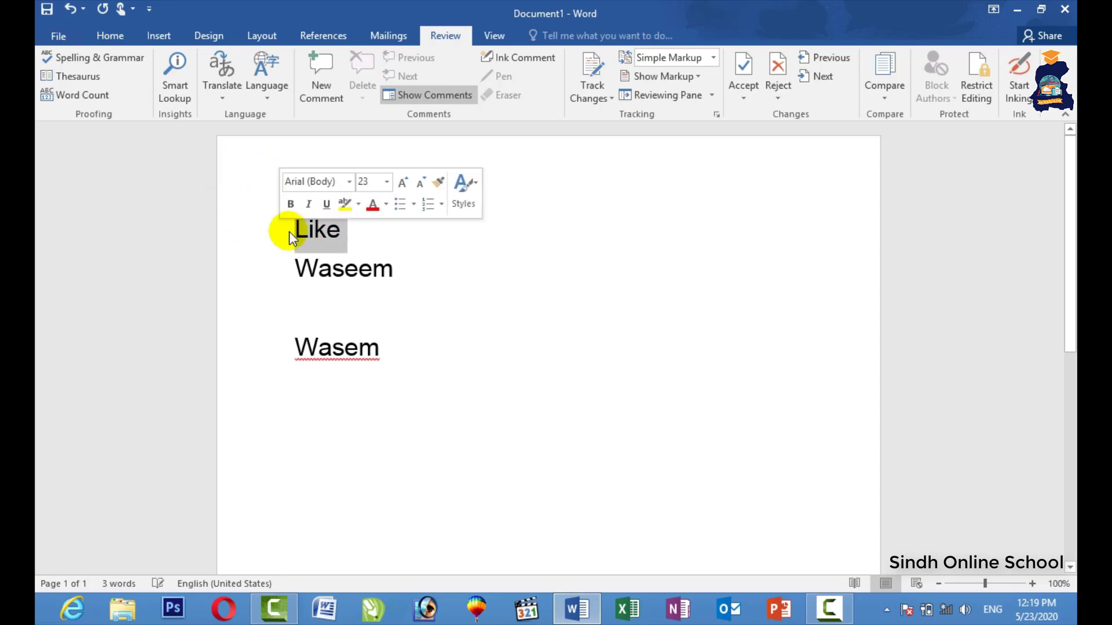
{"action": "left_click", "coordinate": [82, 81]}
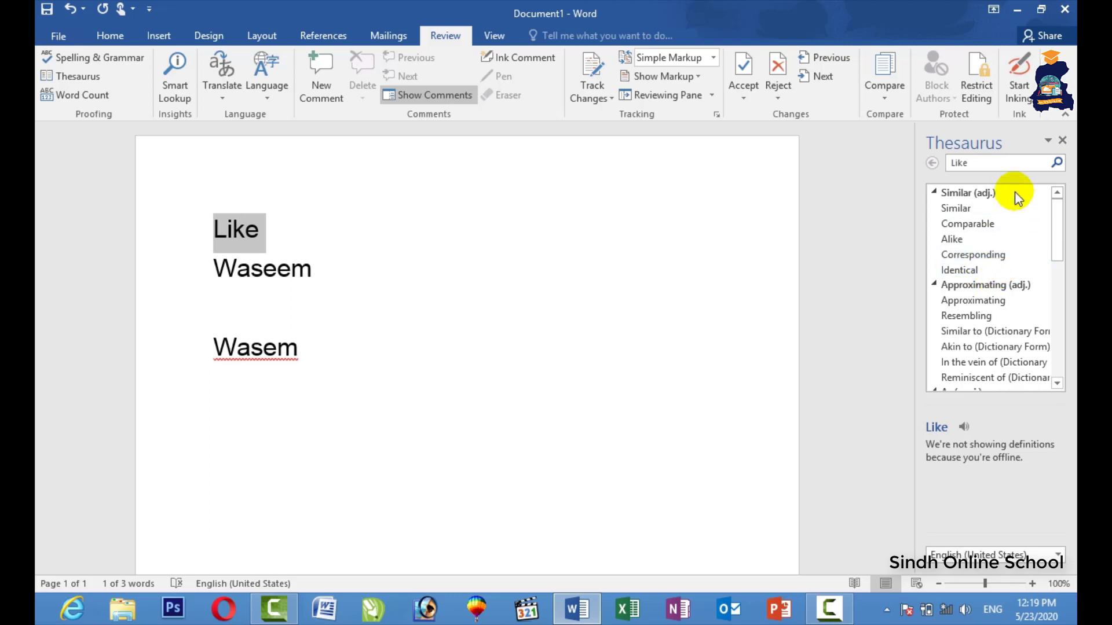
{"action": "left_click", "coordinate": [987, 165]}
{"action": "left_click", "coordinate": [968, 166]}
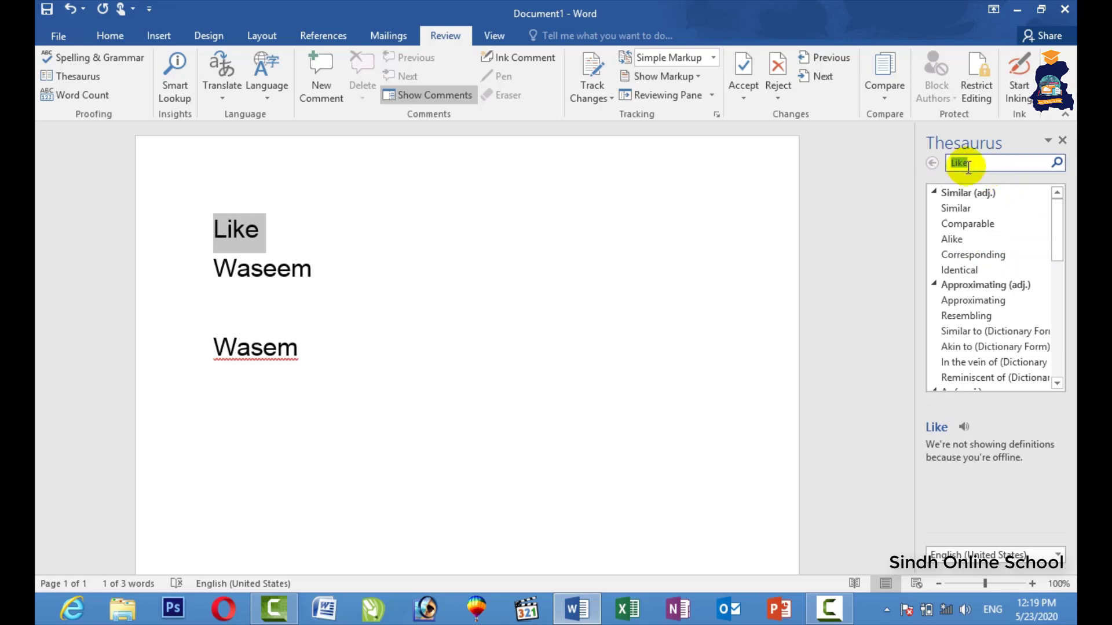
{"action": "type", "text": "sweett"}
{"action": "key", "text": "Return"}
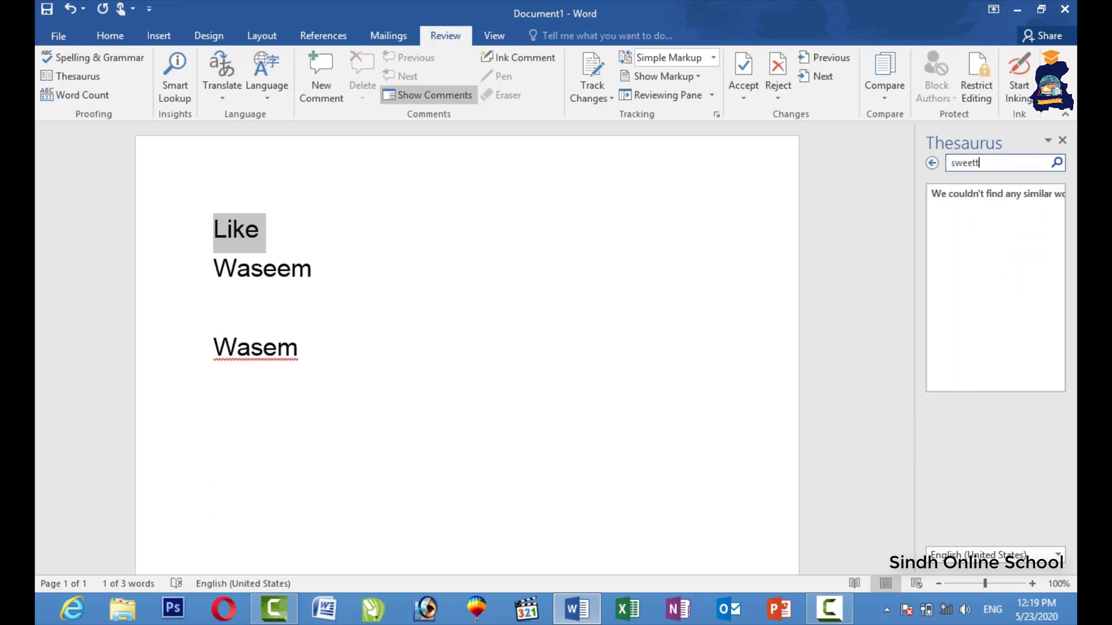
{"action": "key", "text": "Return"}
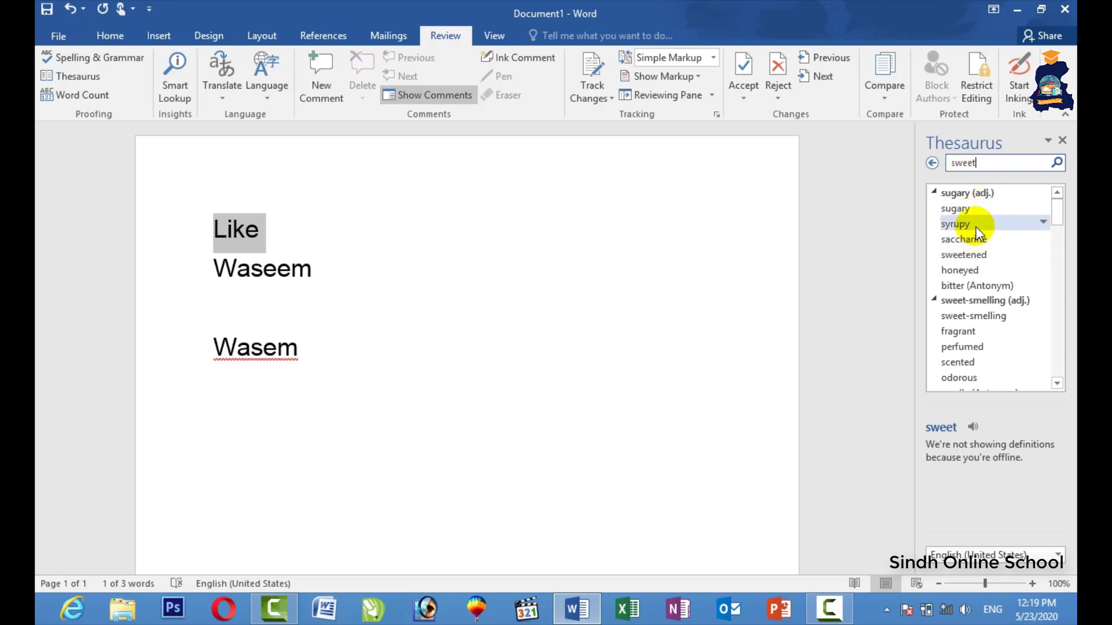
{"action": "left_click", "coordinate": [1062, 140]}
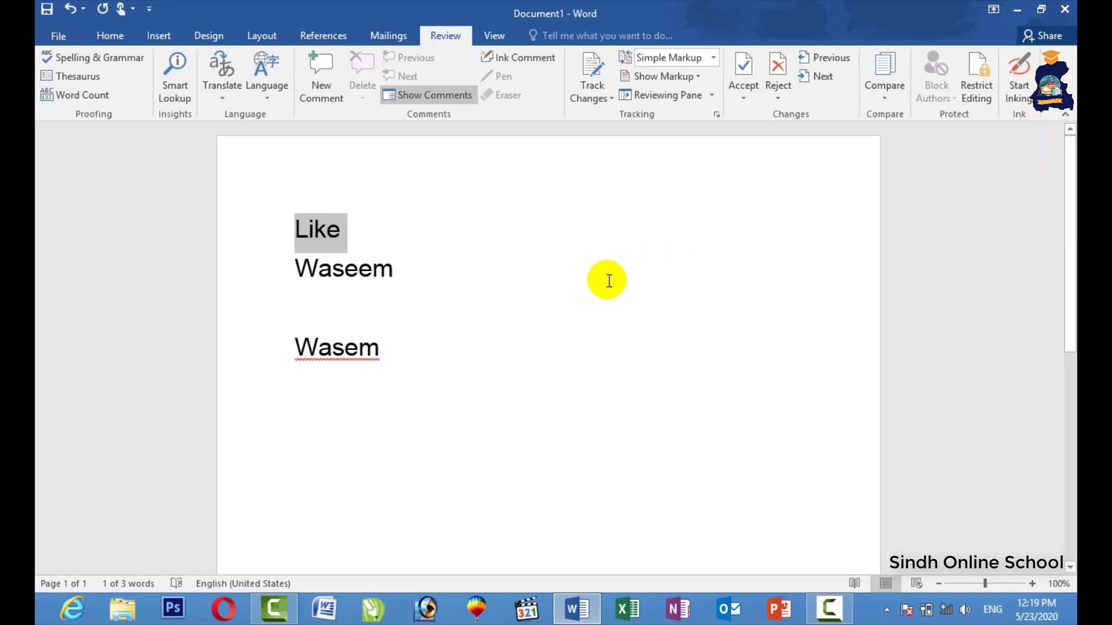
{"action": "left_click", "coordinate": [501, 360]}
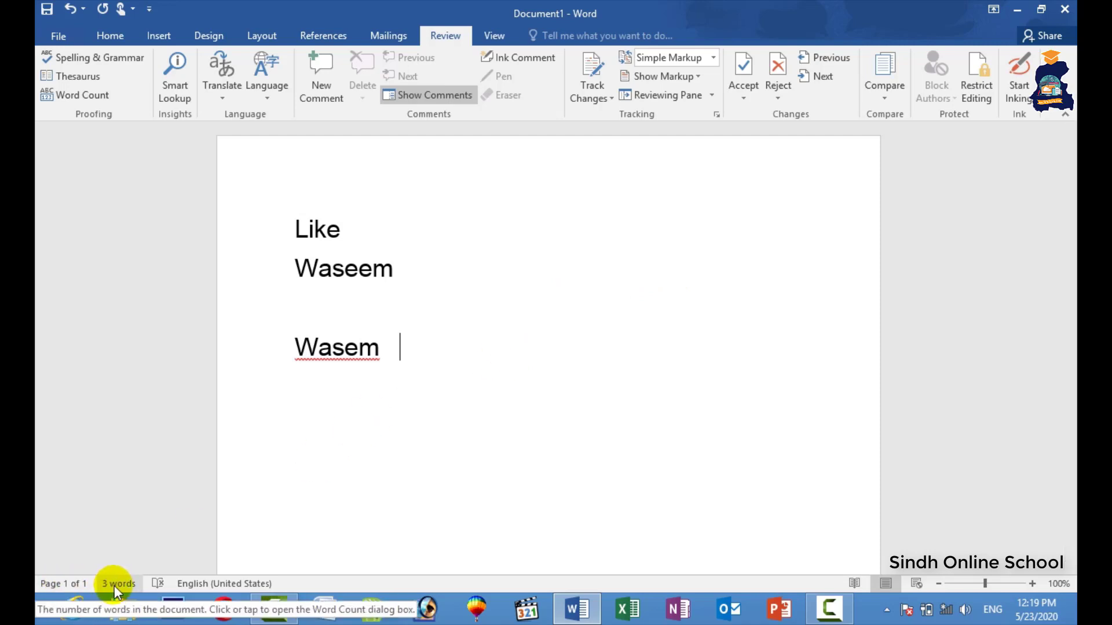
Check the word count (3 words, 20 characters with spaces), then show the translation options.
{"action": "left_click", "coordinate": [101, 105]}
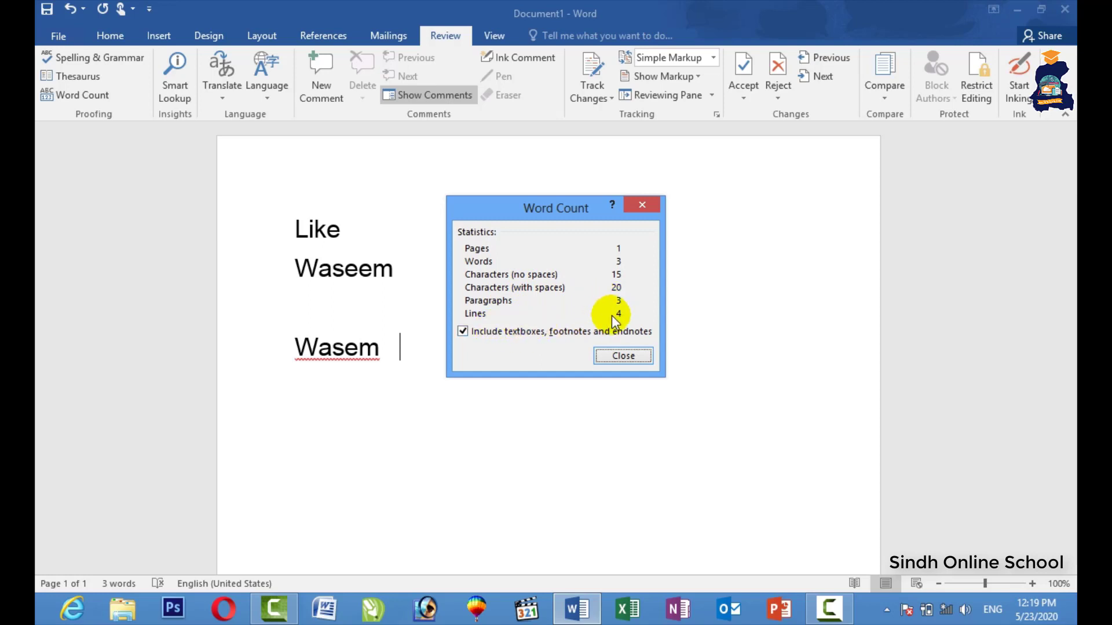
{"action": "left_click", "coordinate": [630, 358]}
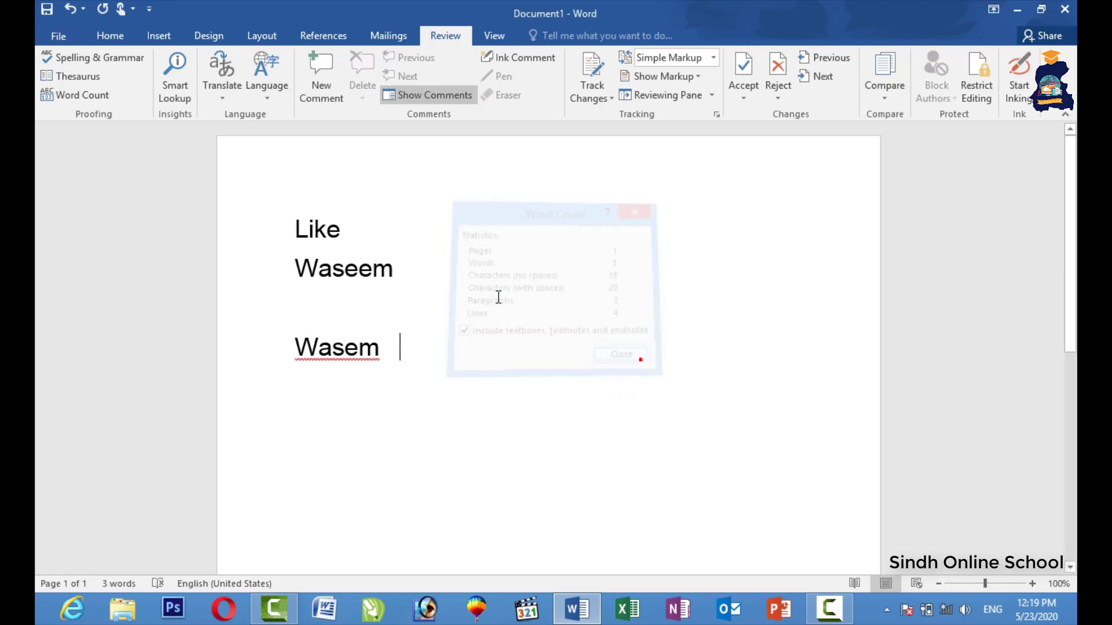
{"action": "left_click", "coordinate": [226, 94]}
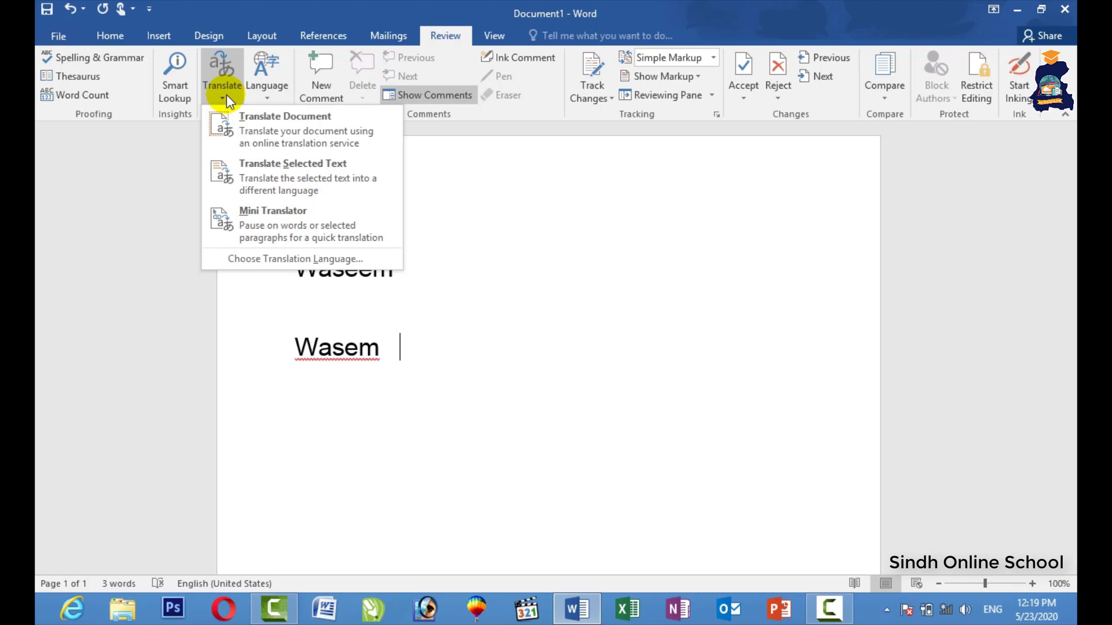
Confirm English (United States) as the proofing language in Set Proofing Language.
{"action": "left_click", "coordinate": [273, 97]}
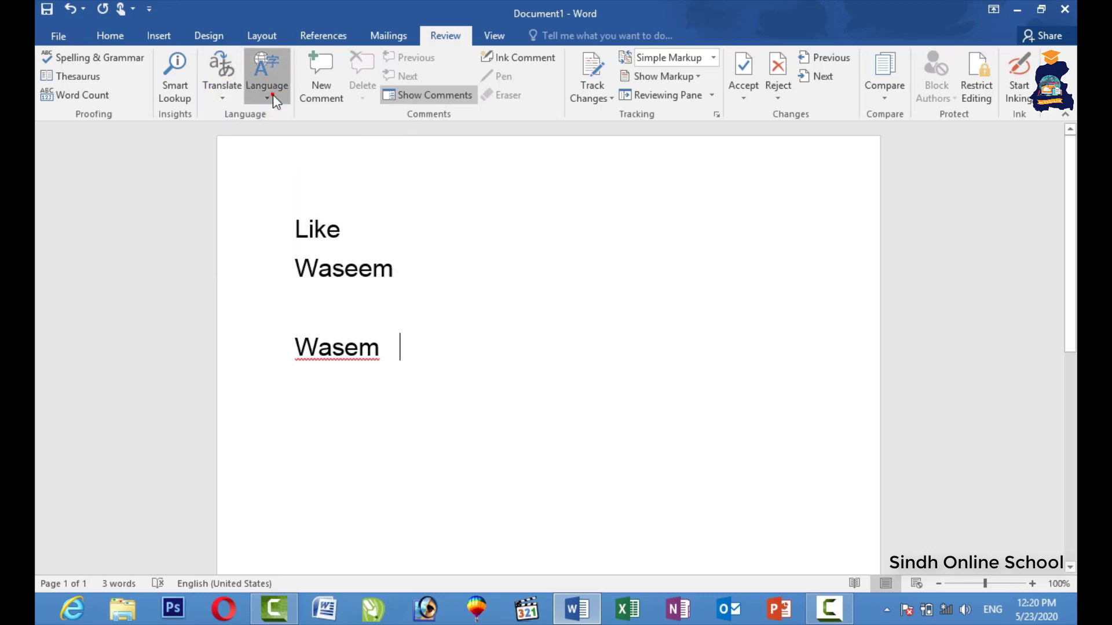
{"action": "left_click", "coordinate": [273, 99]}
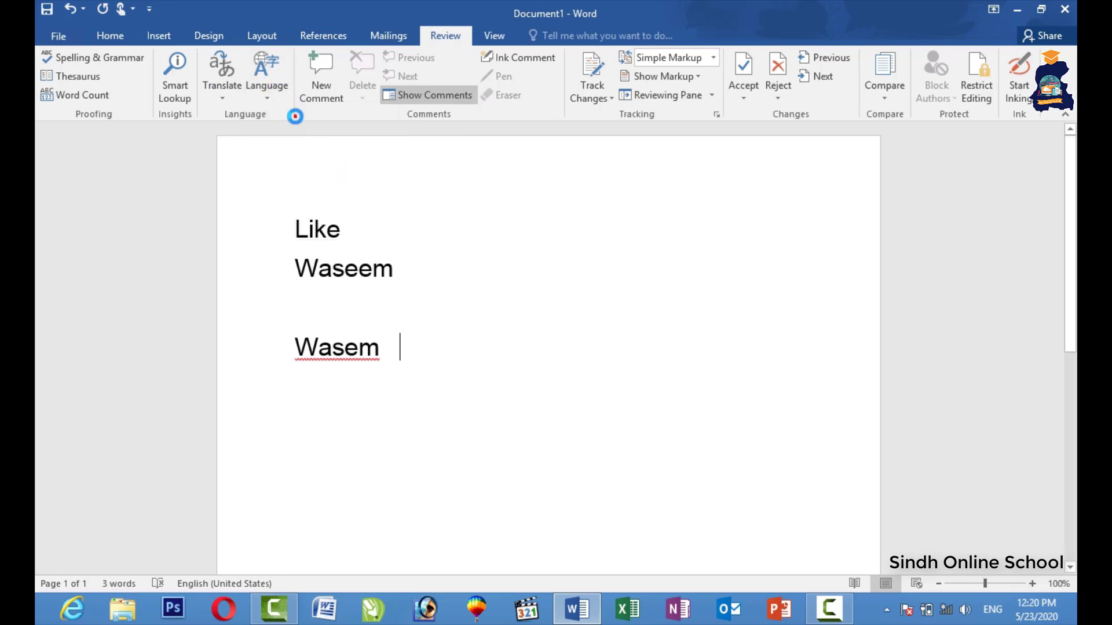
{"action": "left_click", "coordinate": [295, 116]}
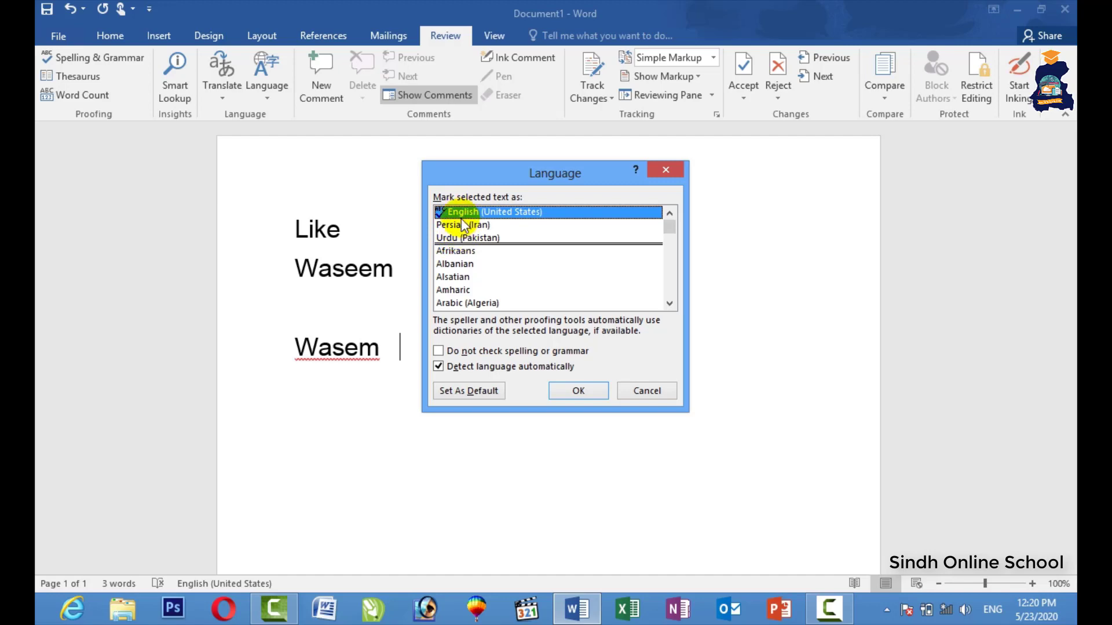
{"action": "left_click", "coordinate": [571, 391]}
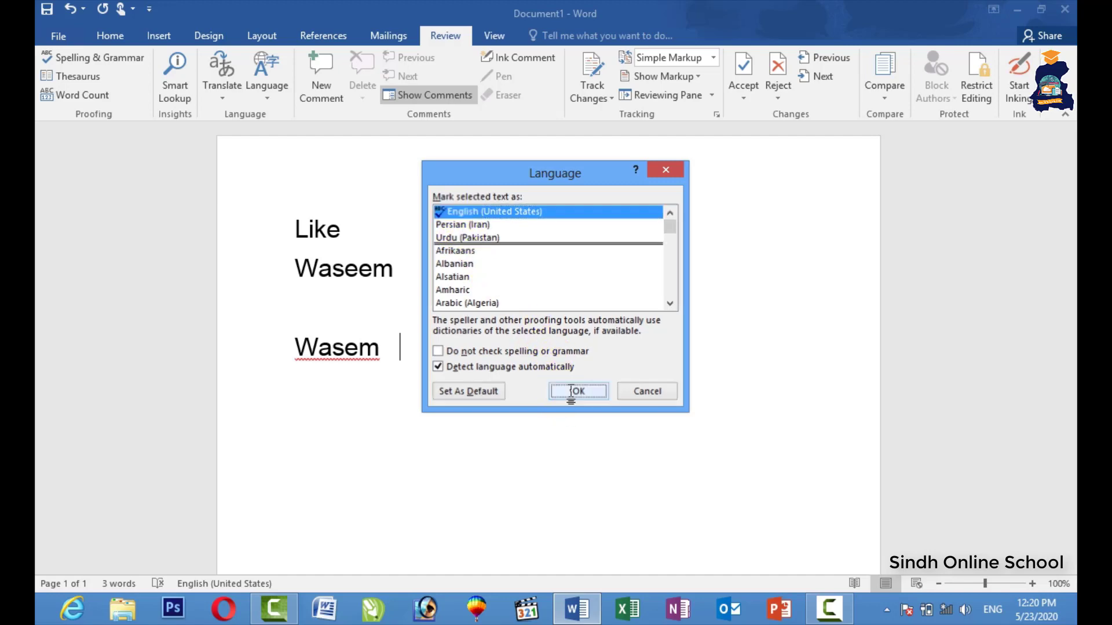
{"action": "left_click", "coordinate": [280, 106]}
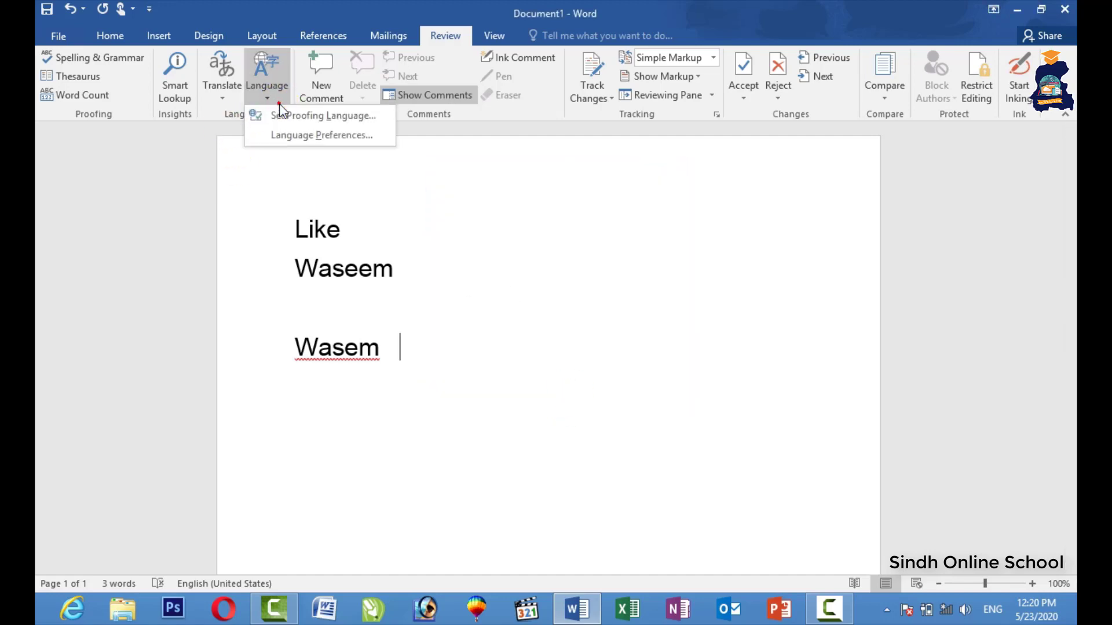
{"action": "left_click", "coordinate": [322, 136]}
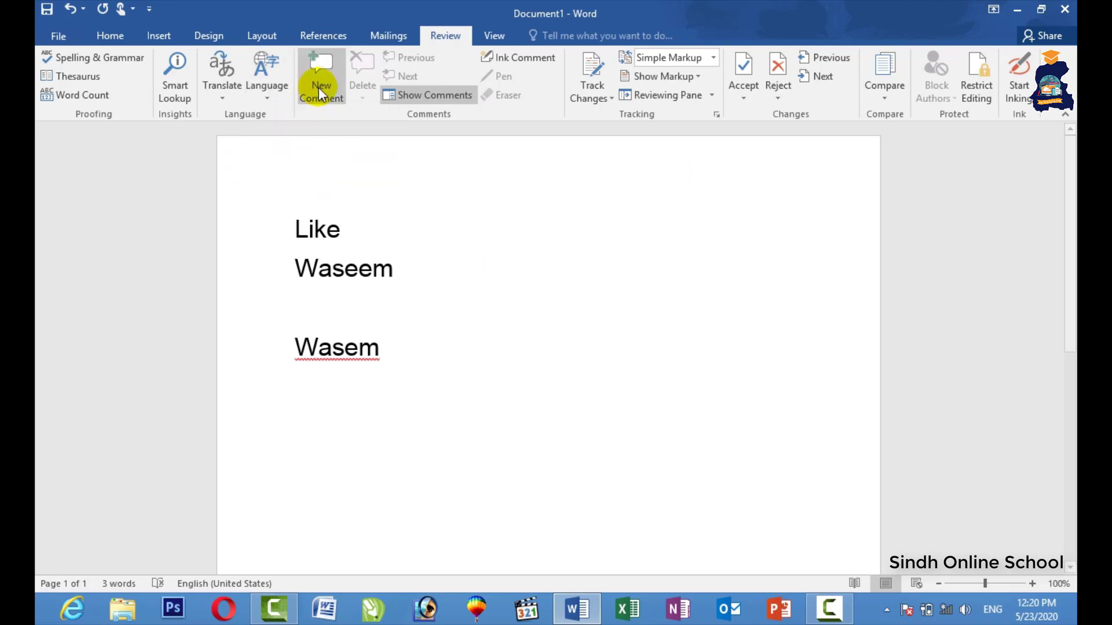
{"action": "left_click_drag", "start_coordinate": [341, 219], "coordinate": [293, 226]}
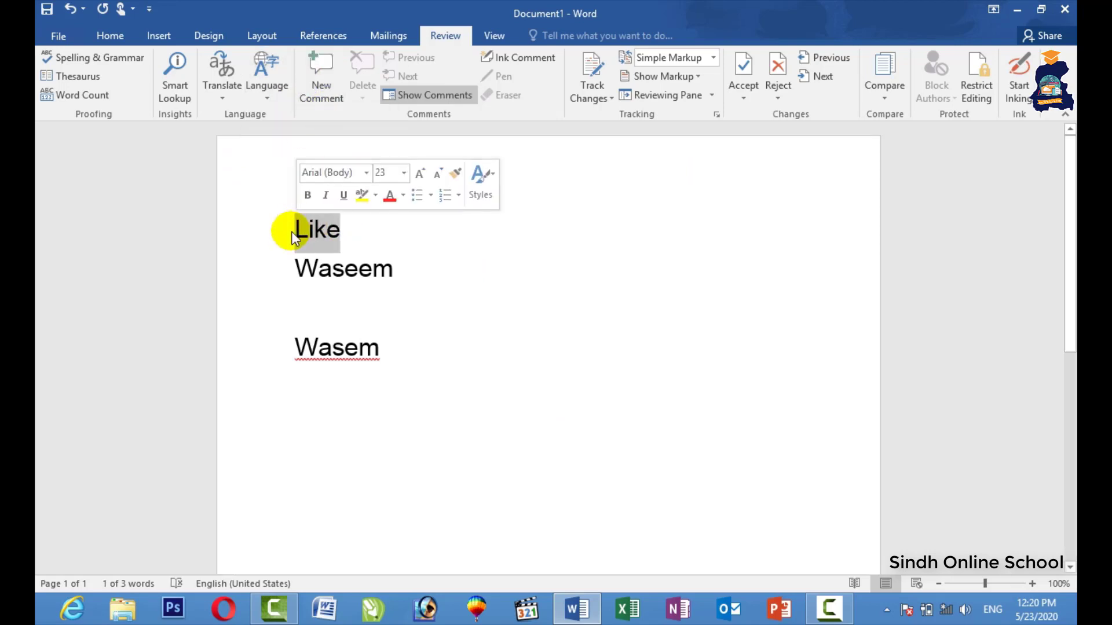
{"action": "left_click", "coordinate": [318, 91]}
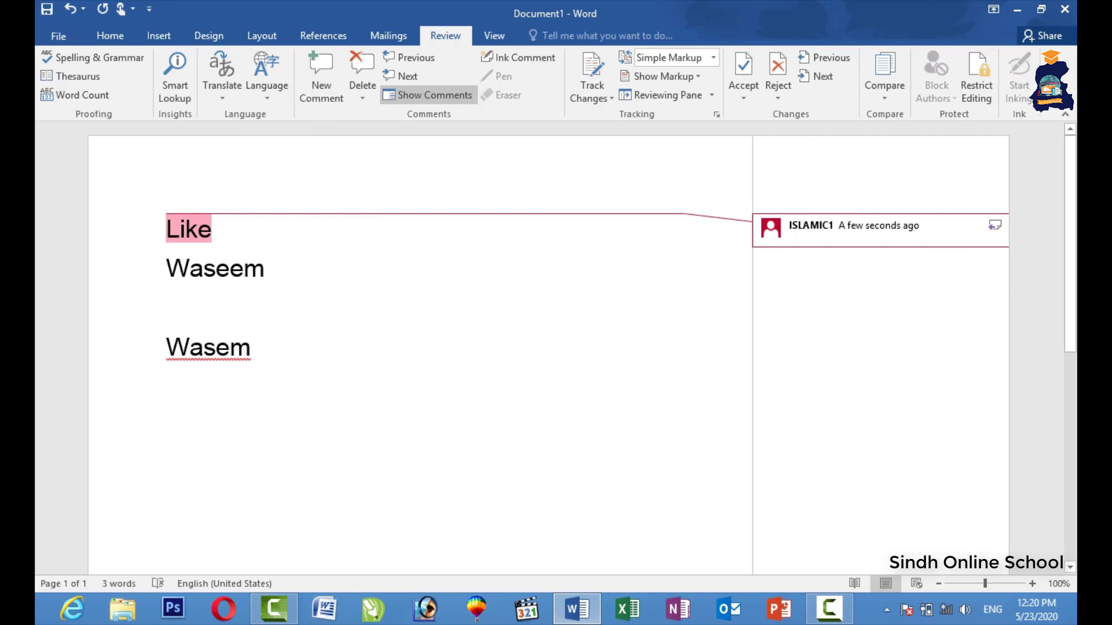
{"action": "type", "text": "dssfdsfdsafdsafdasfadsfdasfdsa"}
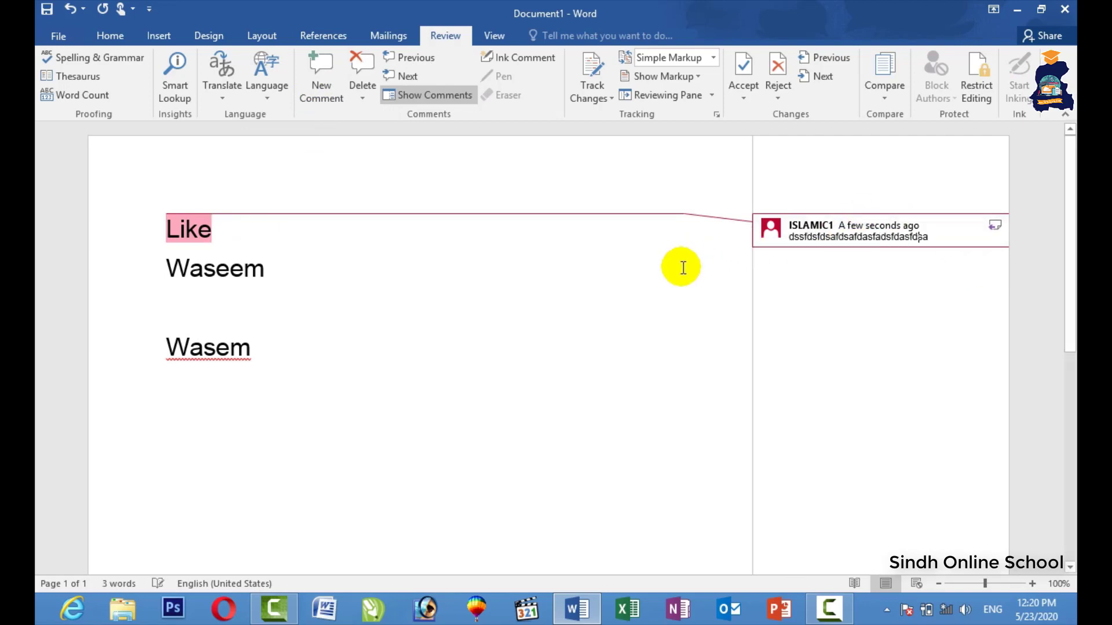
{"action": "type", "text": "fdasfsdfsdf"}
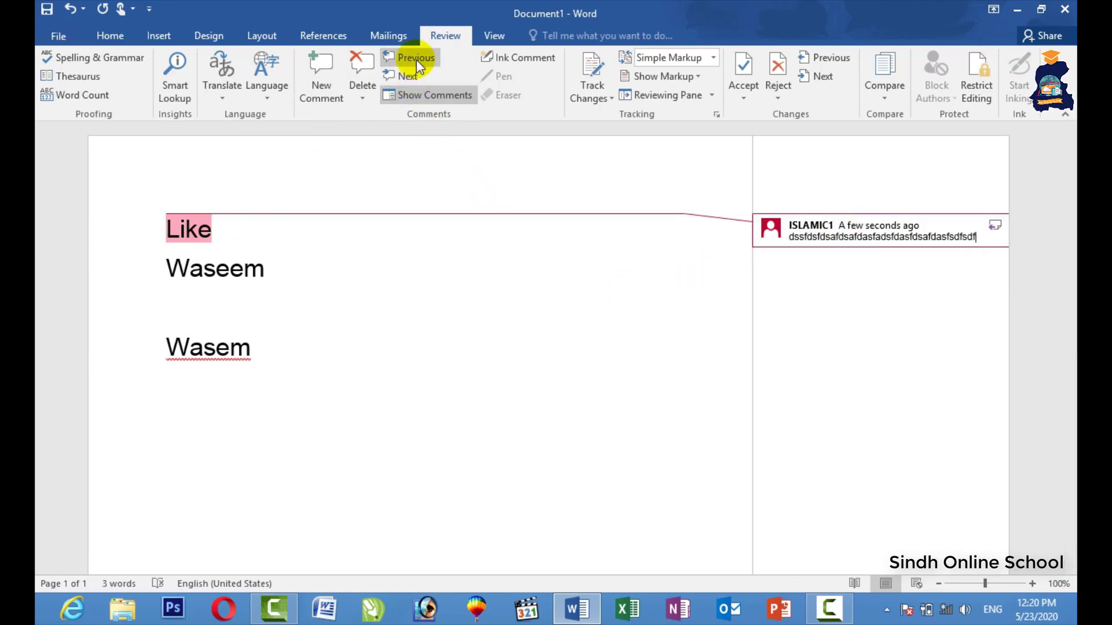
{"action": "left_click", "coordinate": [418, 65]}
{"action": "left_click", "coordinate": [362, 67]}
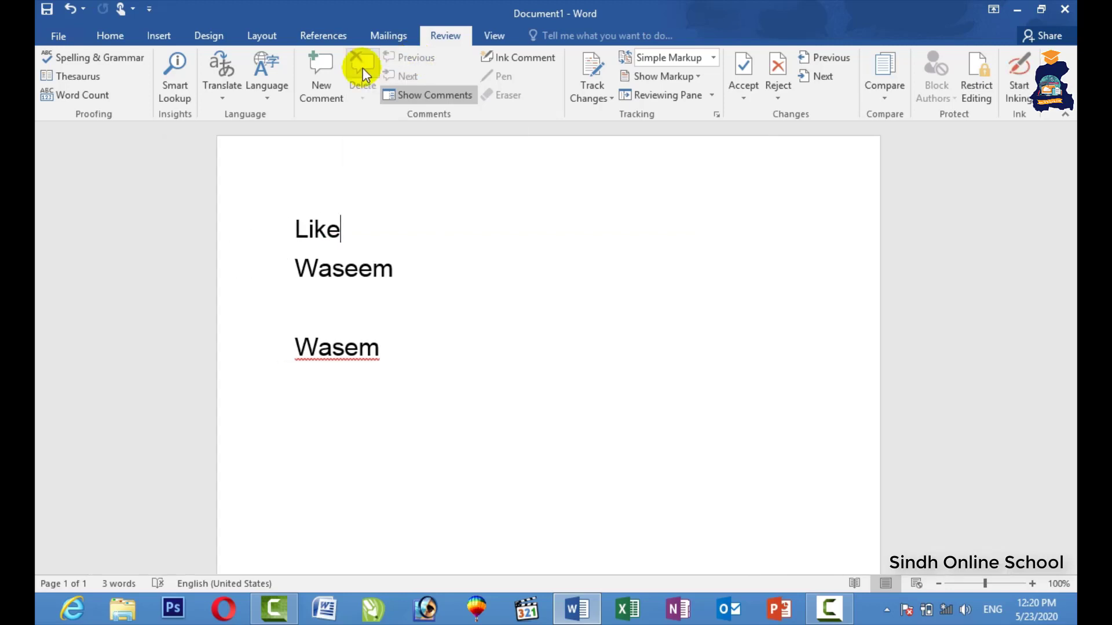
{"action": "left_click", "coordinate": [524, 59]}
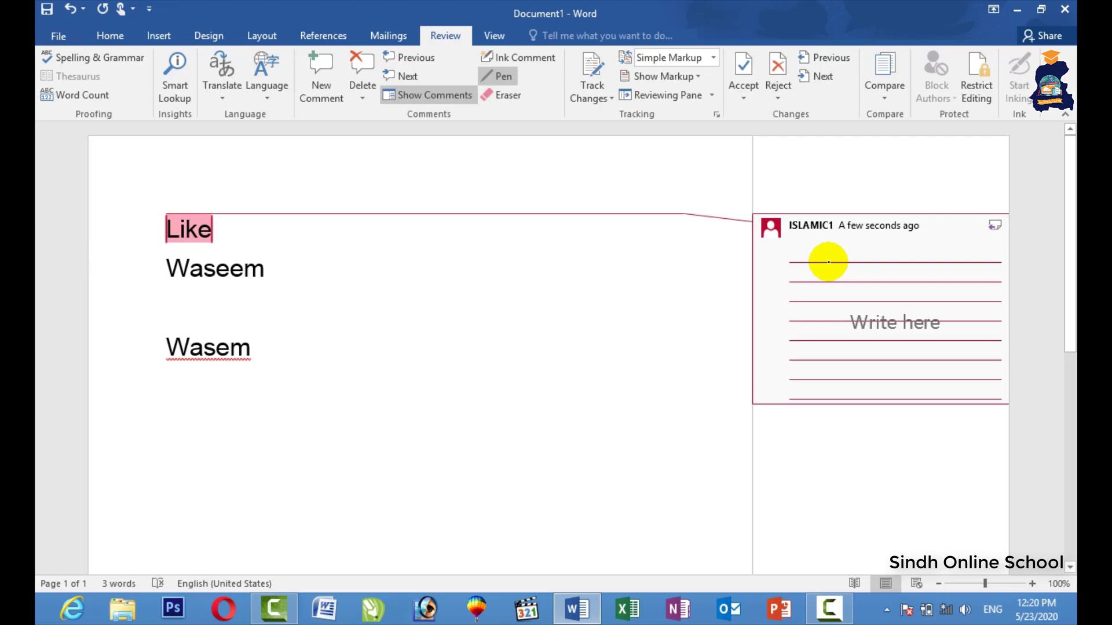
{"action": "left_click", "coordinate": [322, 215]}
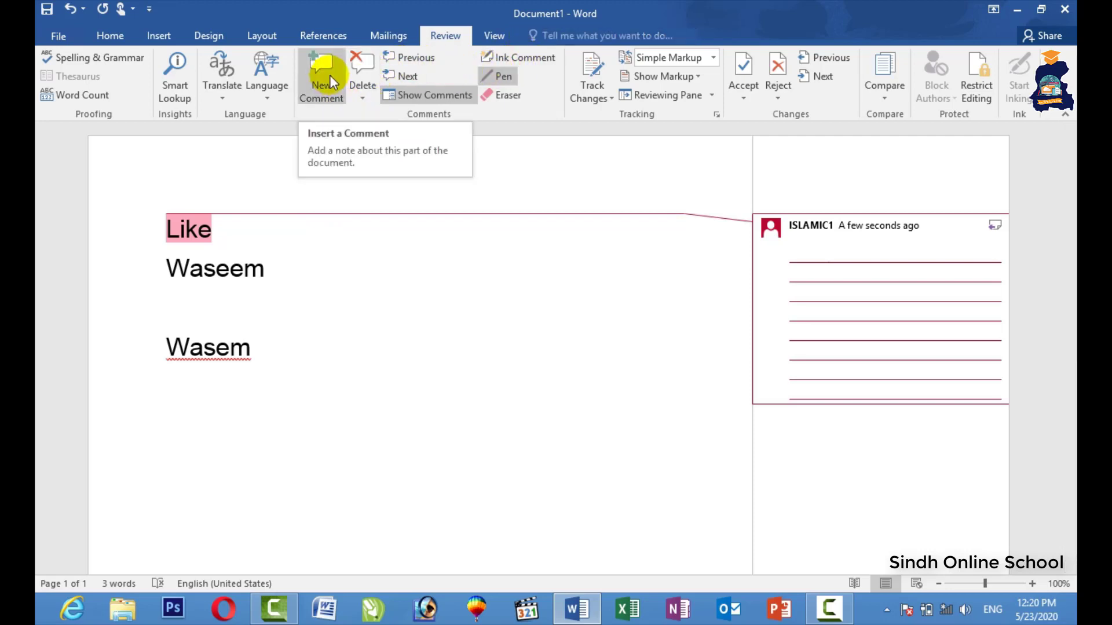
{"action": "left_click", "coordinate": [501, 95]}
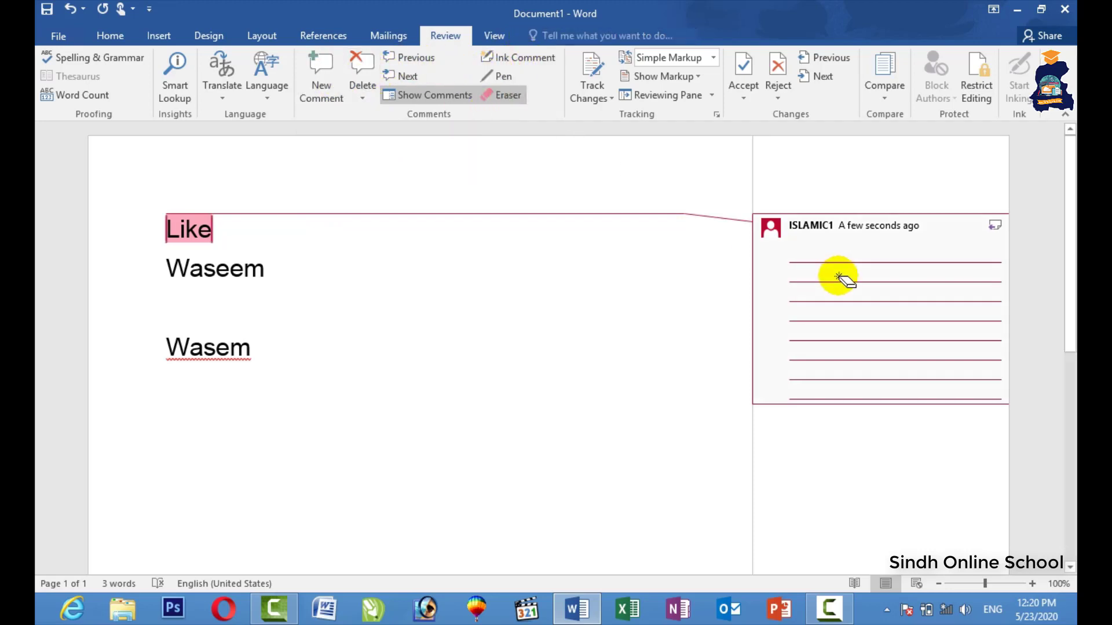
{"action": "left_click", "coordinate": [566, 173]}
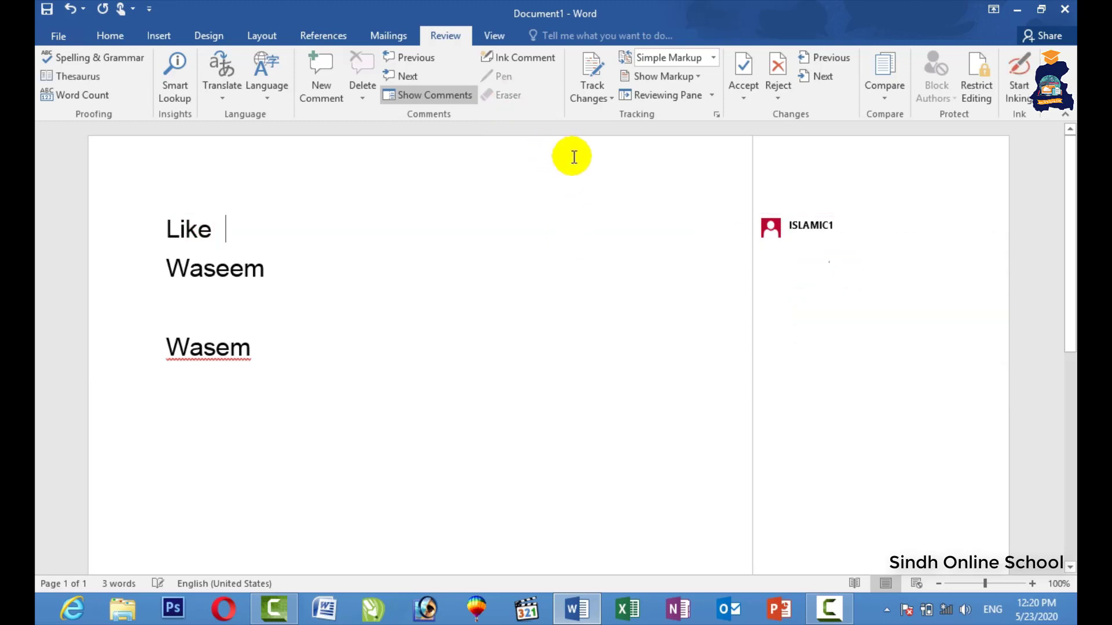
{"action": "key", "text": "ctrl+z"}
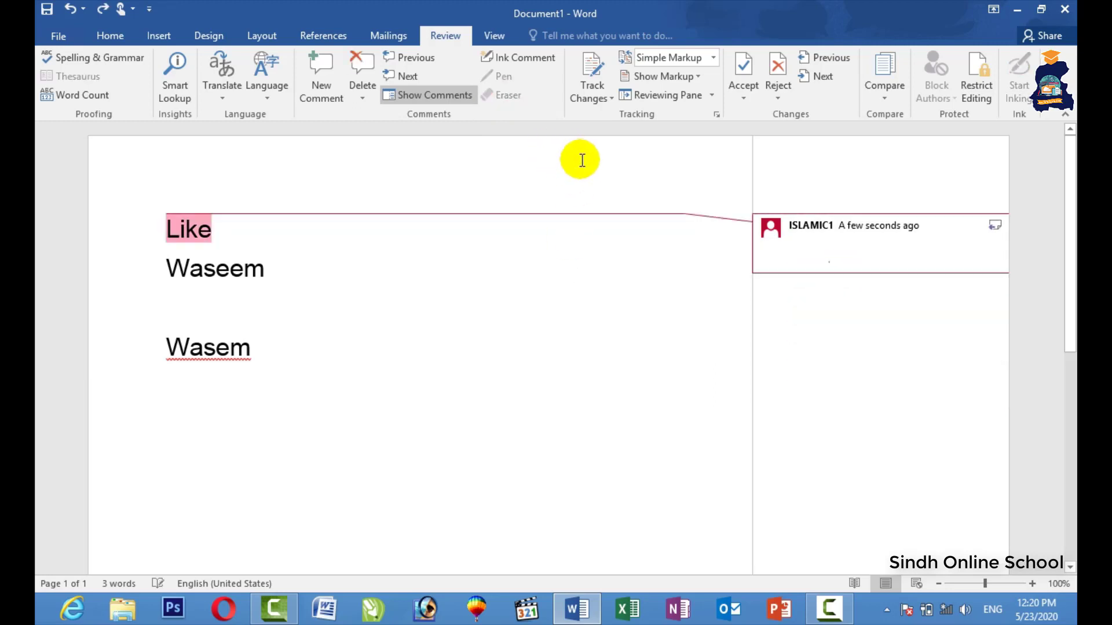
{"action": "key", "text": "ctrl+z"}
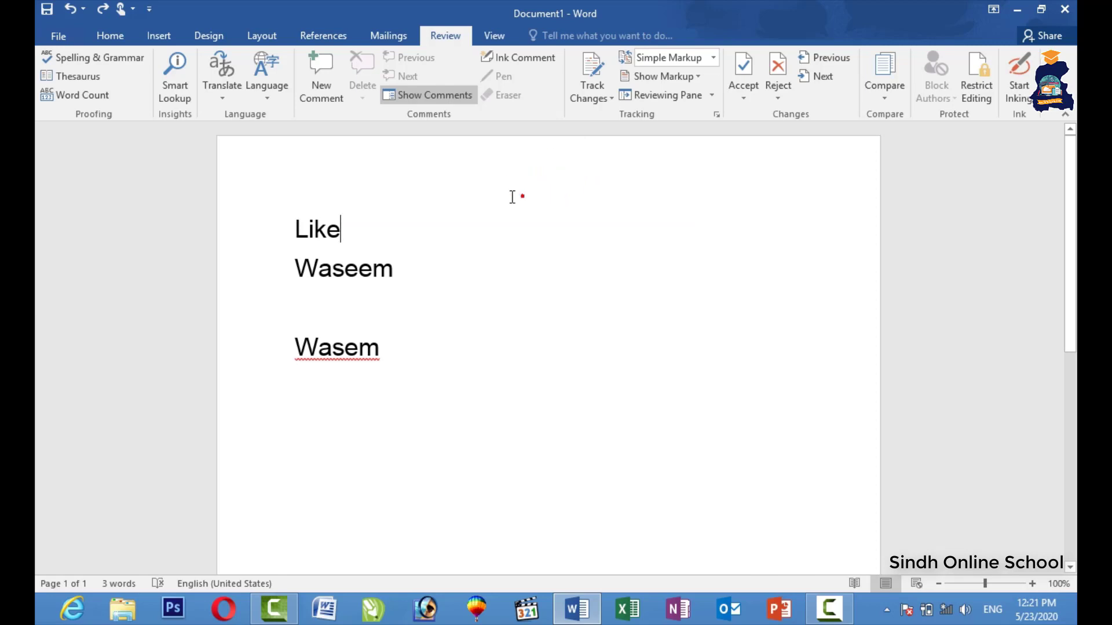
Replace the three lines with sample paragraphs generated by the =rand() formula.
{"action": "left_click_drag", "start_coordinate": [285, 307], "coordinate": [254, 230]}
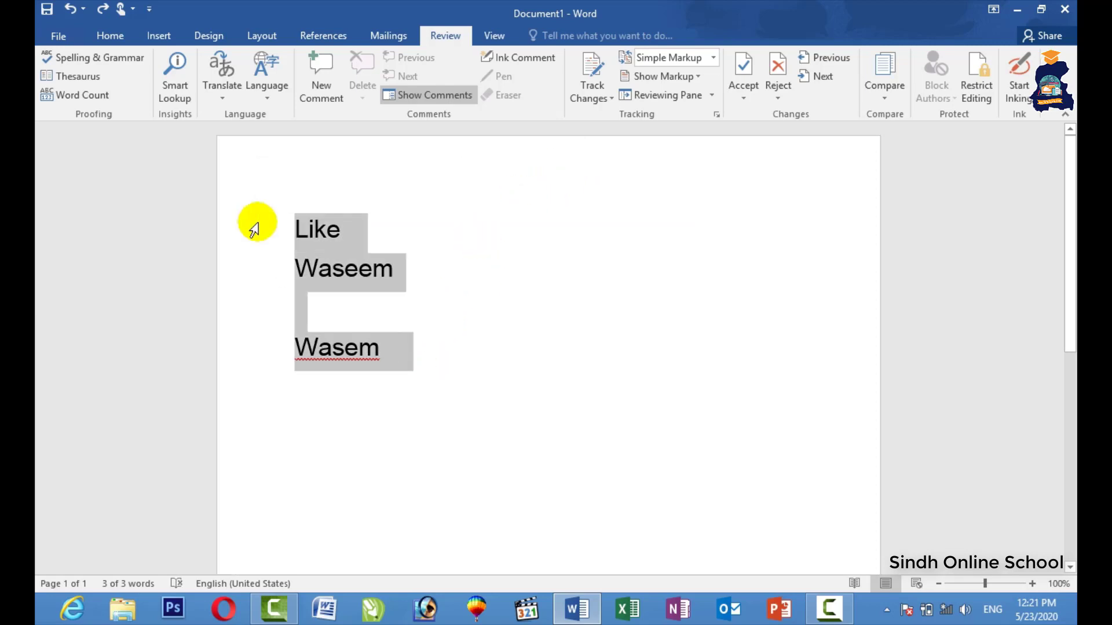
{"action": "type", "text": "="}
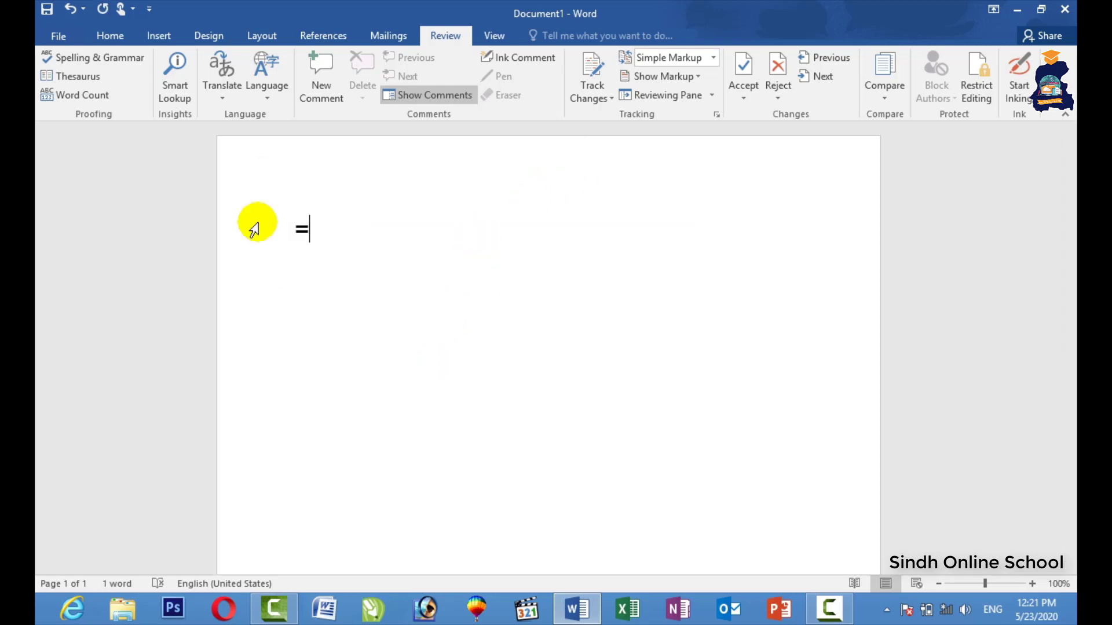
{"action": "type", "text": "ca"}
{"action": "type", "text": "rand"}
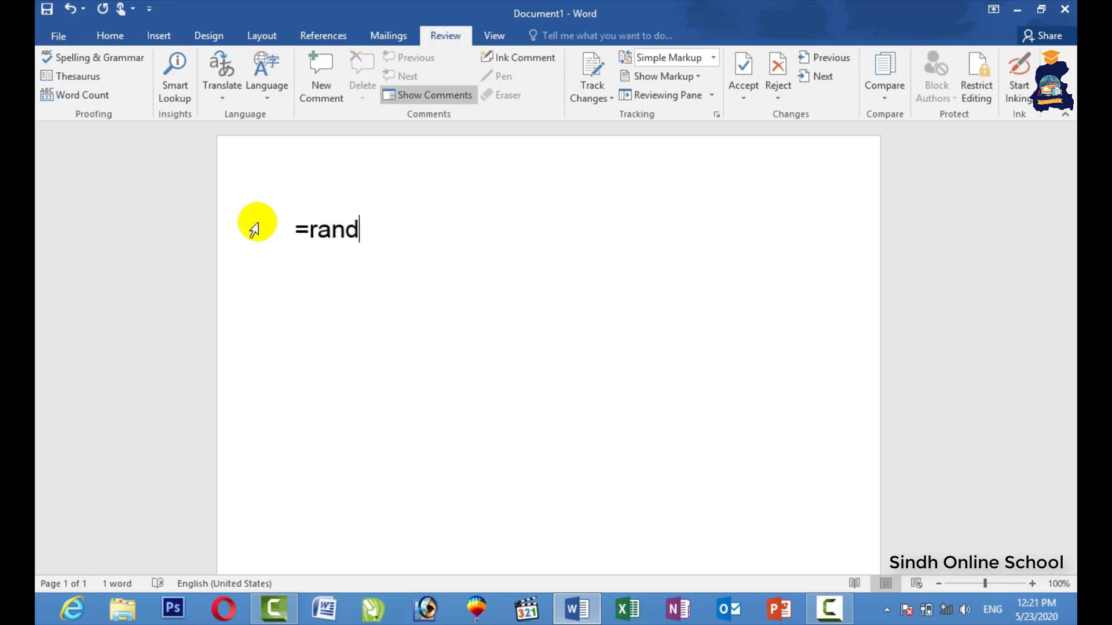
{"action": "type", "text": "()"}
{"action": "key", "text": "Return"}
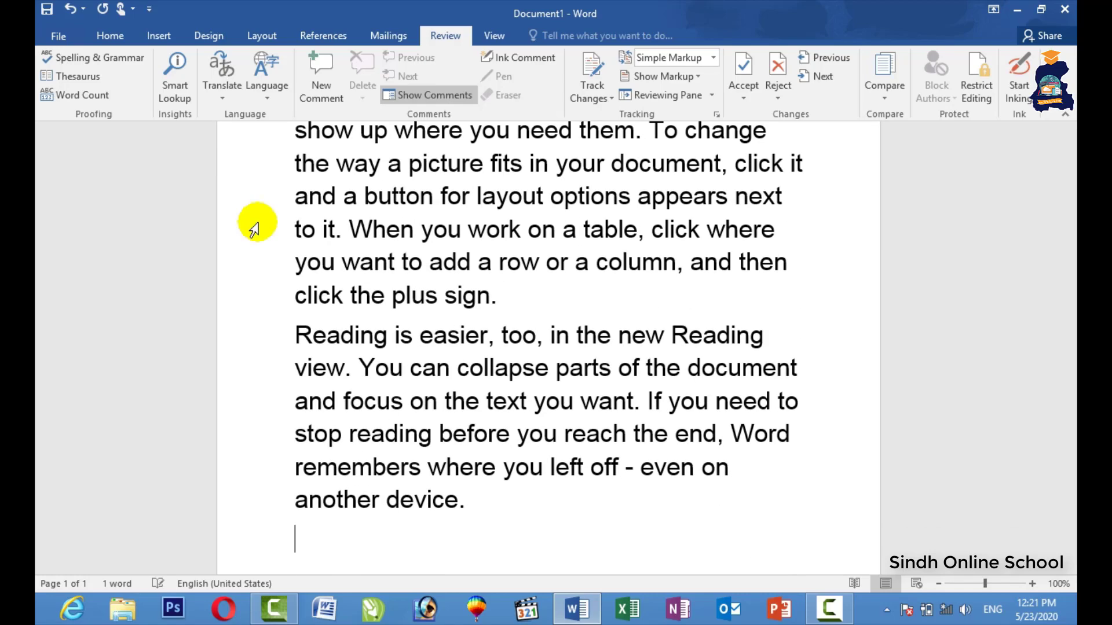
Justify all the sample text, shrink it one font size, and place the caret before 'When'.
{"action": "triple_click", "coordinate": [255, 230]}
{"action": "key", "text": "ctrl+bracketright"}
{"action": "key", "text": "ctrl+bracketright"}
{"action": "key", "text": "ctrl+bracketright"}
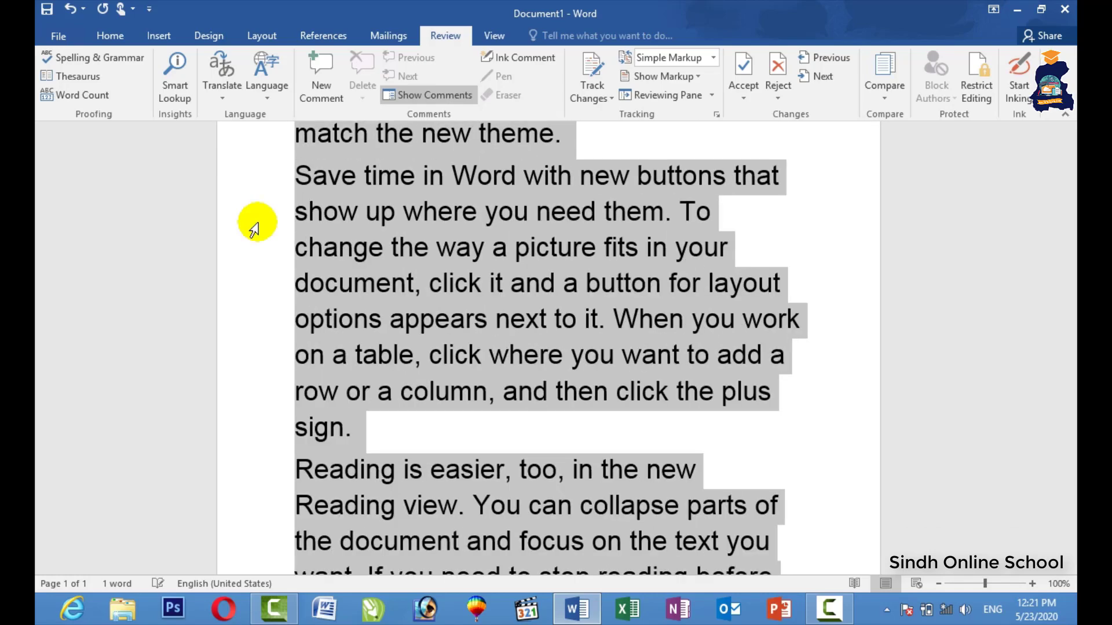
{"action": "key", "text": "ctrl+j"}
{"action": "scroll", "coordinate": [255, 230], "scroll_direction": "down", "scroll_amount": 5}
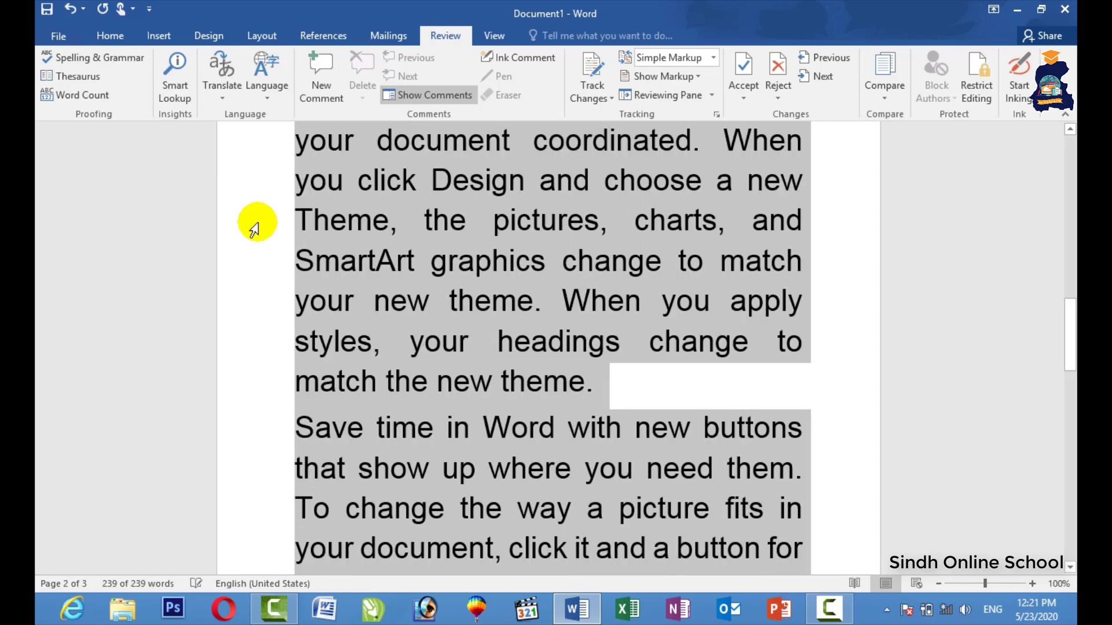
{"action": "key", "text": "ctrl+bracketleft"}
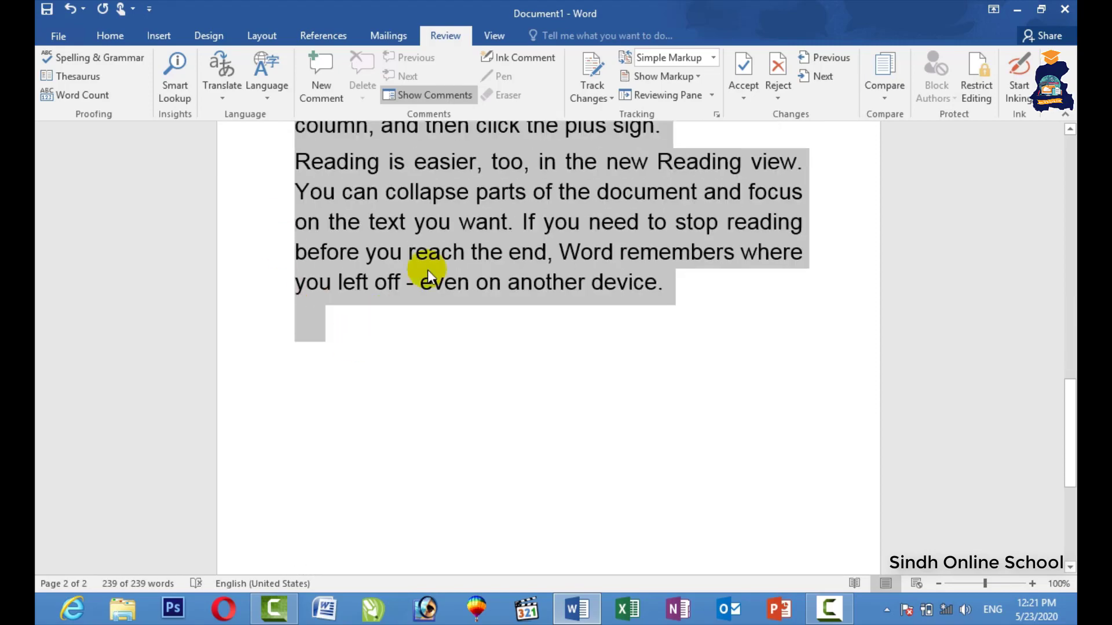
{"action": "scroll", "coordinate": [561, 245], "scroll_direction": "up", "scroll_amount": 15}
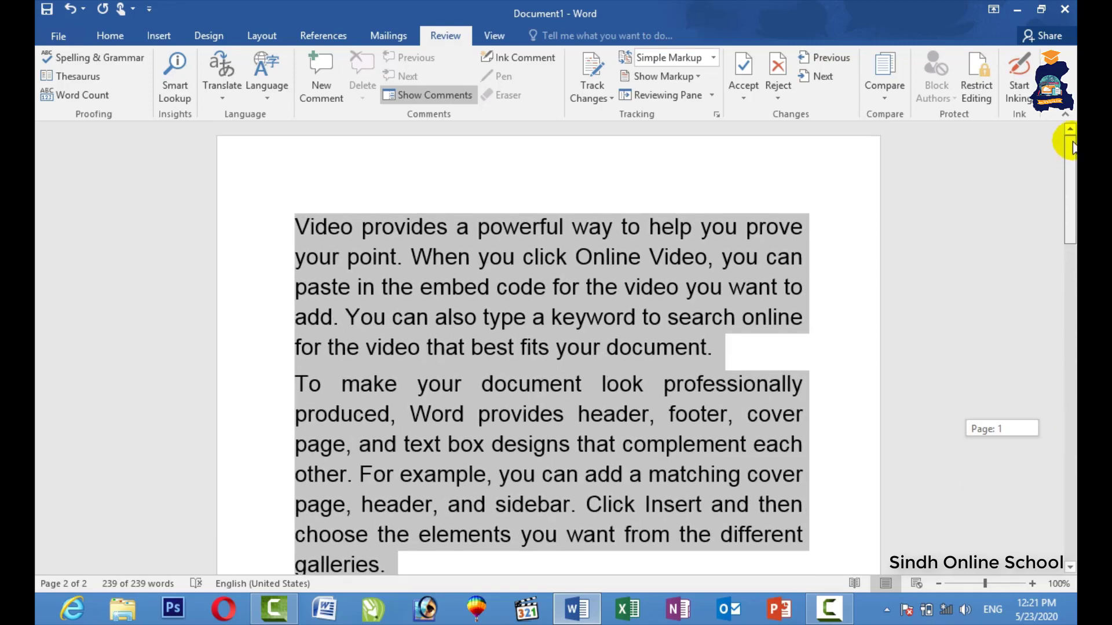
{"action": "left_click", "coordinate": [561, 244]}
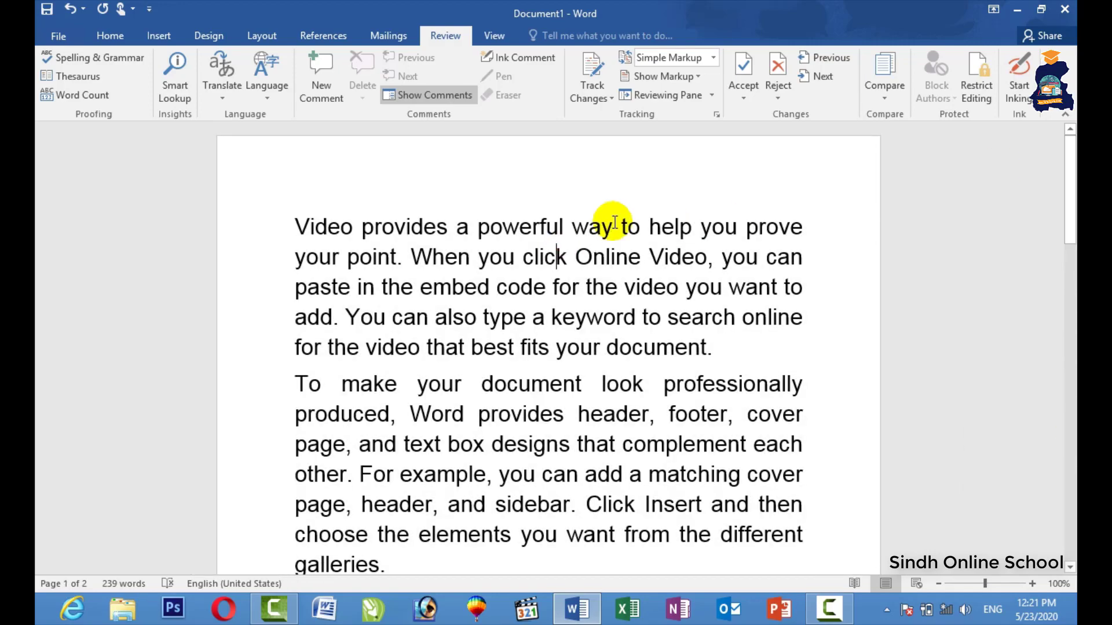
{"action": "left_click", "coordinate": [412, 254]}
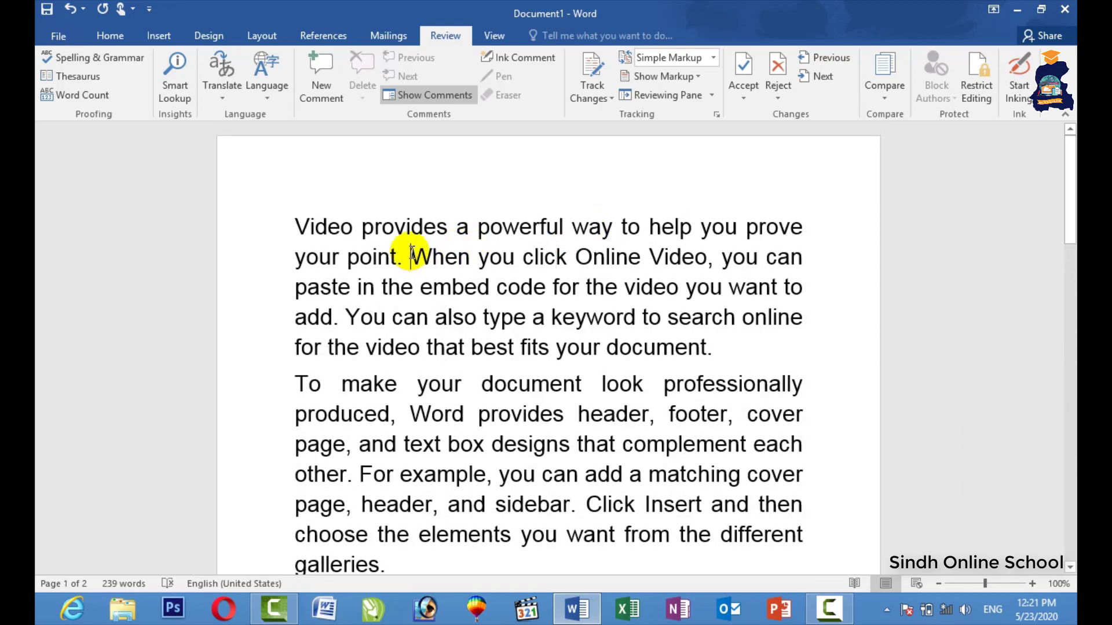
Turn on Track Changes and insert filler text before 'When you click' as a tracked insertion.
{"action": "left_click", "coordinate": [587, 81]}
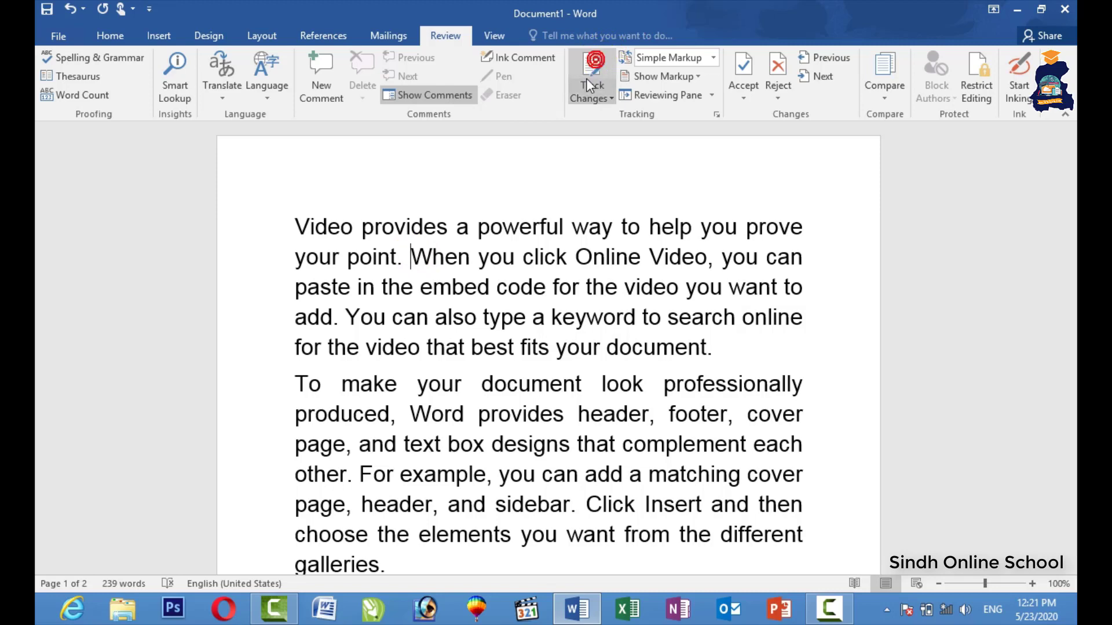
{"action": "type", "text": "des a powerful way to help you prove your point. Dfdsf"}
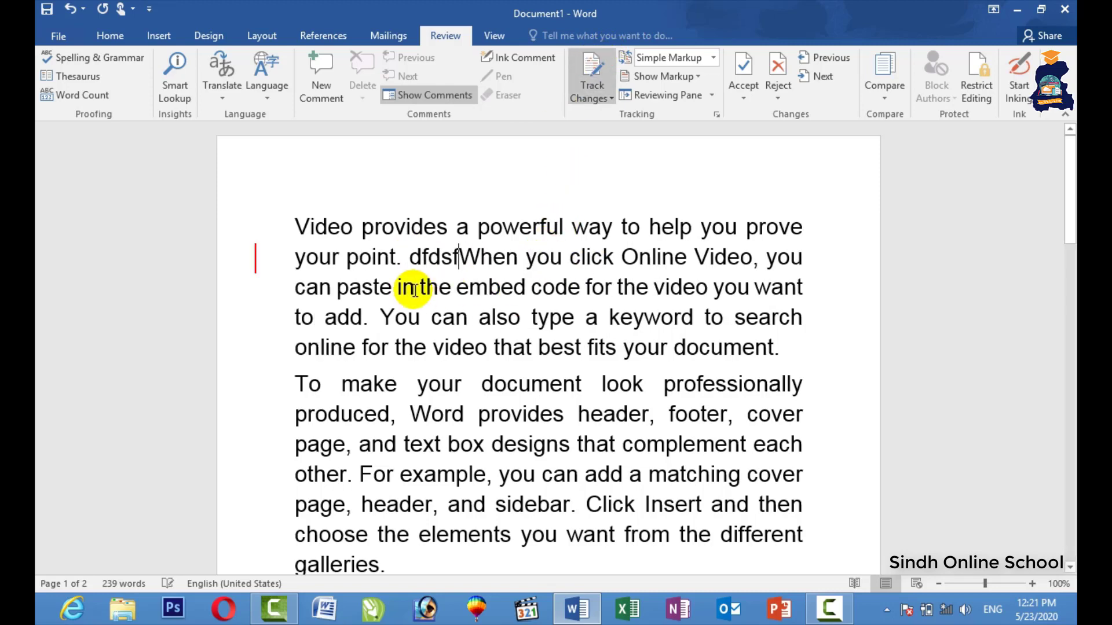
{"action": "type", "text": "dfds"}
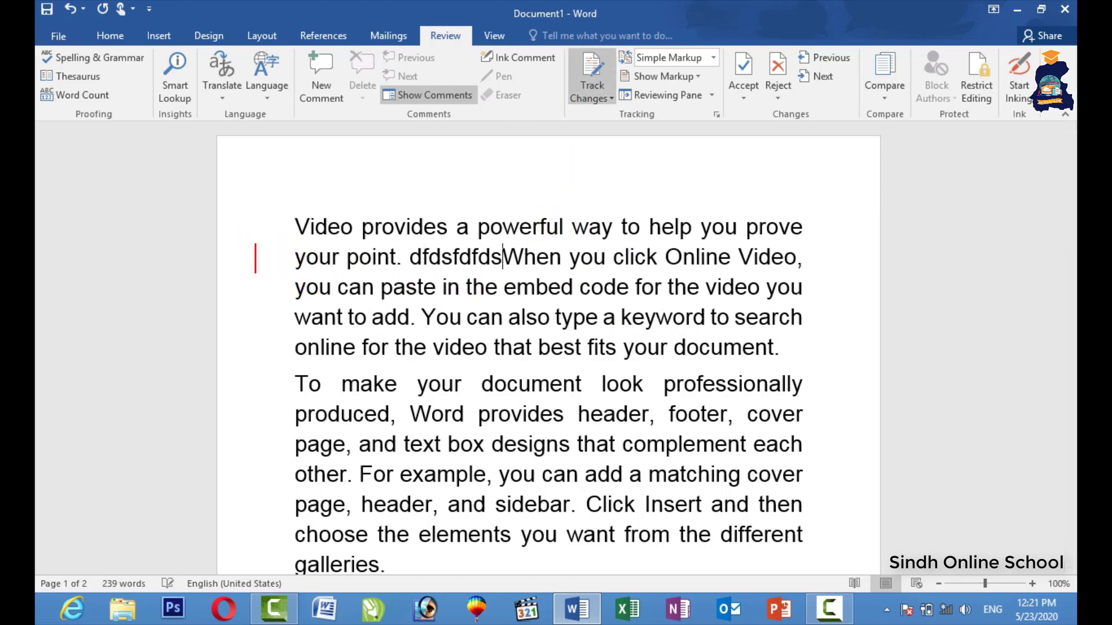
{"action": "type", "text": "f dsfdsfdsf fsdf"}
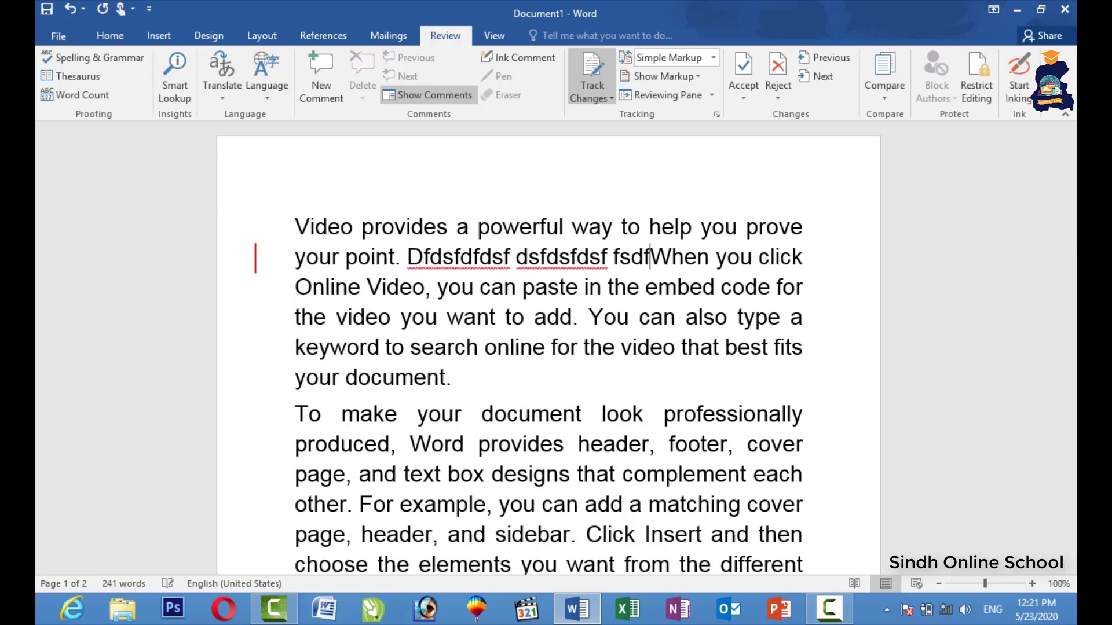
{"action": "type", "text": "dsaf dssfdasfadsfadsfadsf "}
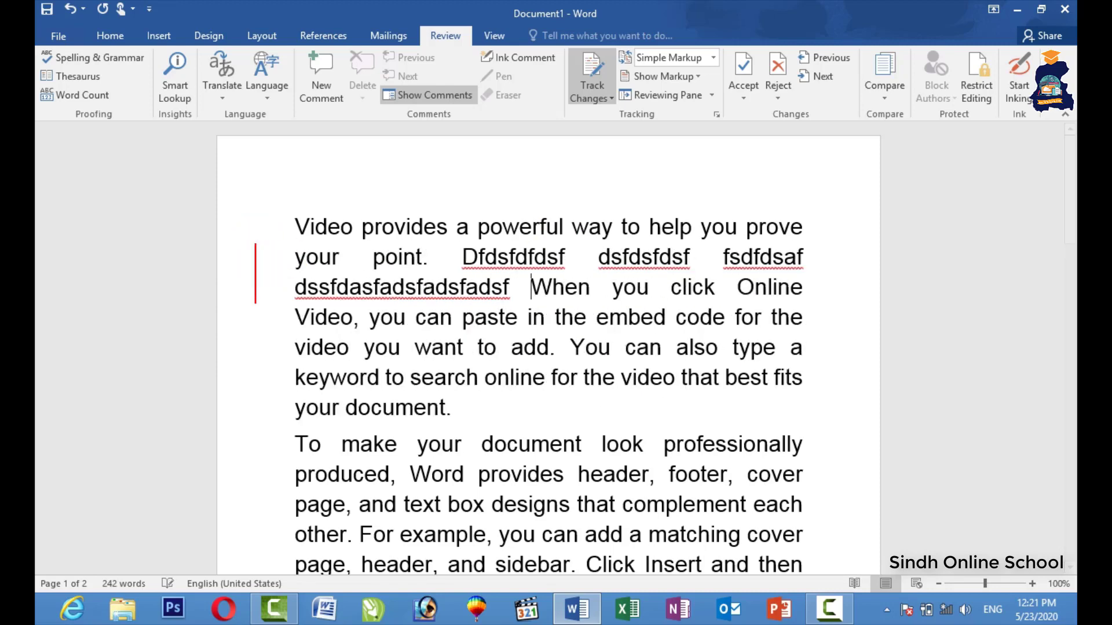
{"action": "type", "text": "sdadfsadfsdaf dsfafadsfdsaf"}
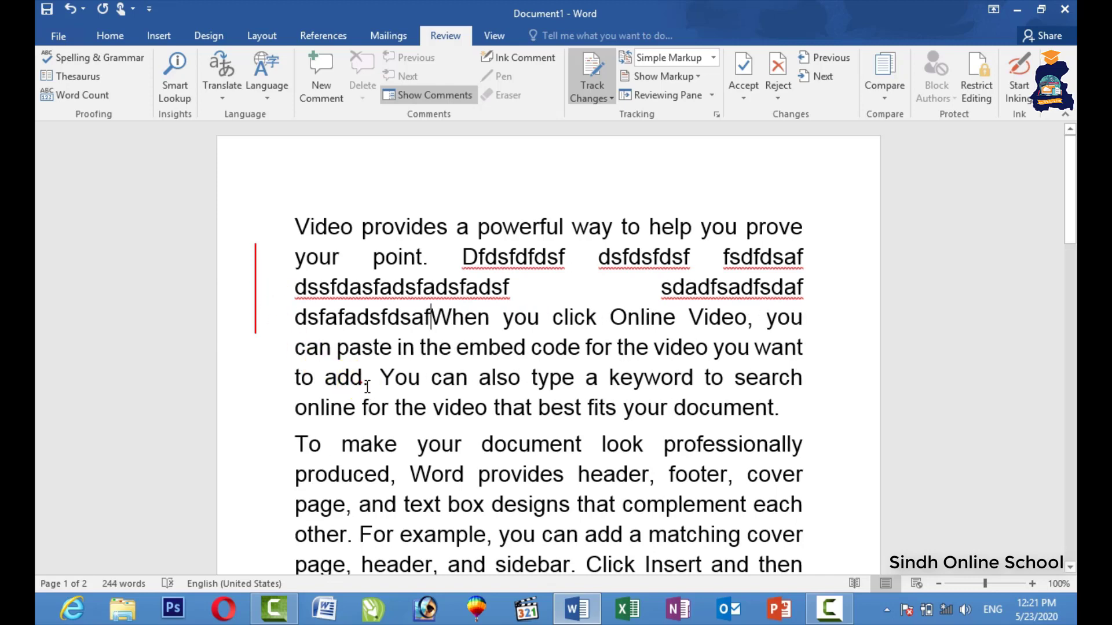
{"action": "left_click", "coordinate": [364, 384]}
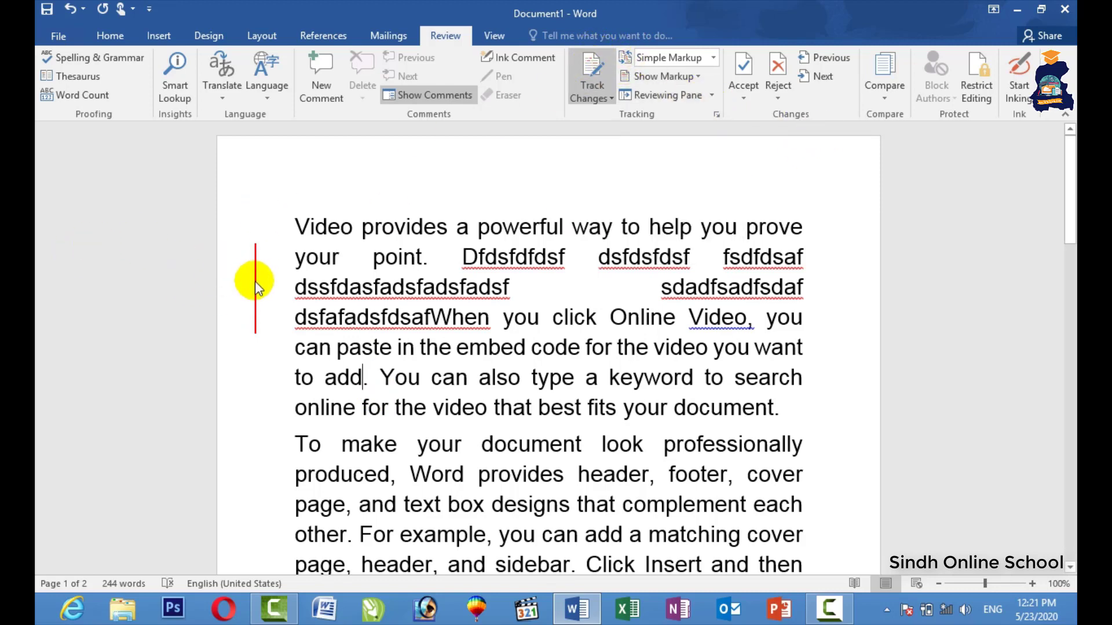
Reject the tracked insertion, mark all text as tracked deletions, and start new Document2.
{"action": "left_click", "coordinate": [778, 72]}
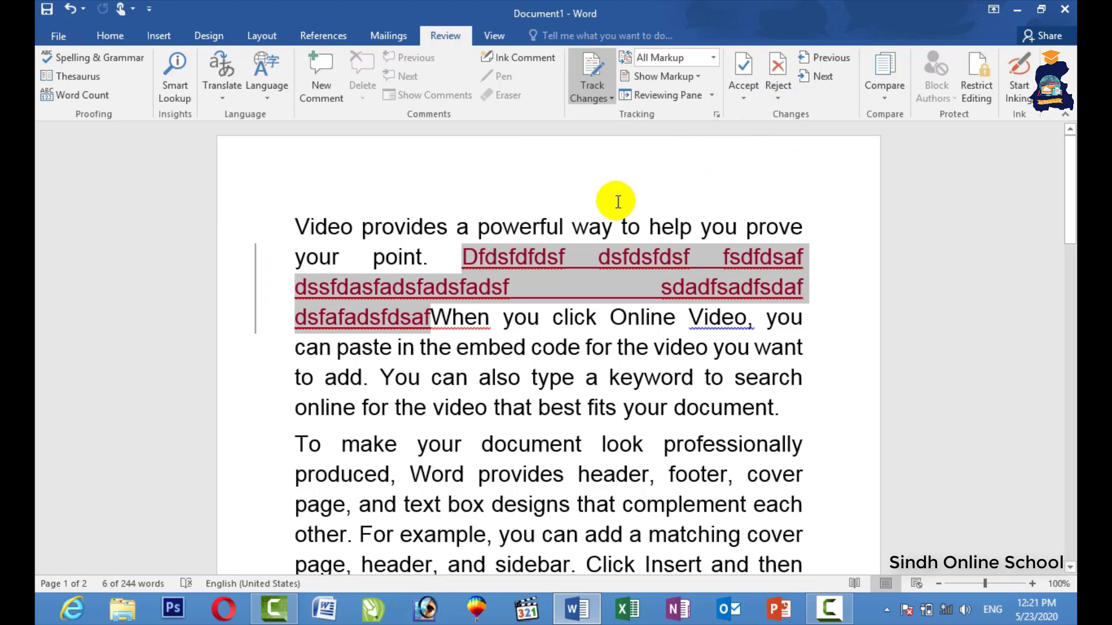
{"action": "key", "text": "Delete"}
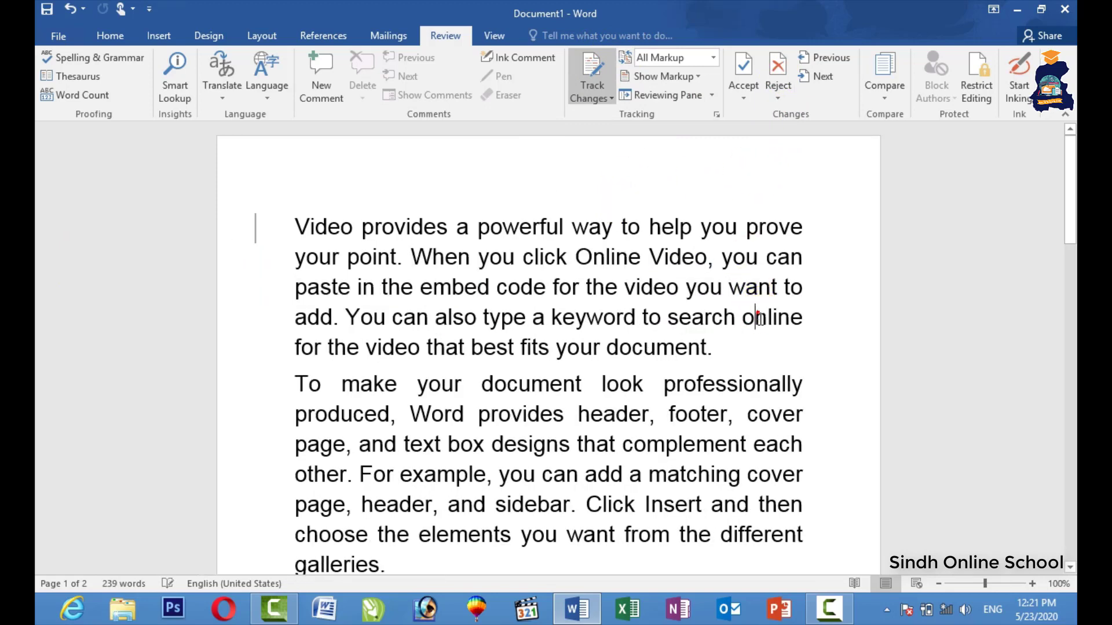
{"action": "scroll", "coordinate": [658, 454], "scroll_direction": "down", "scroll_amount": 3}
{"action": "scroll", "coordinate": [605, 522], "scroll_direction": "down", "scroll_amount": 3}
{"action": "left_click_drag", "start_coordinate": [595, 489], "coordinate": [293, 21]}
{"action": "key", "text": "Delete"}
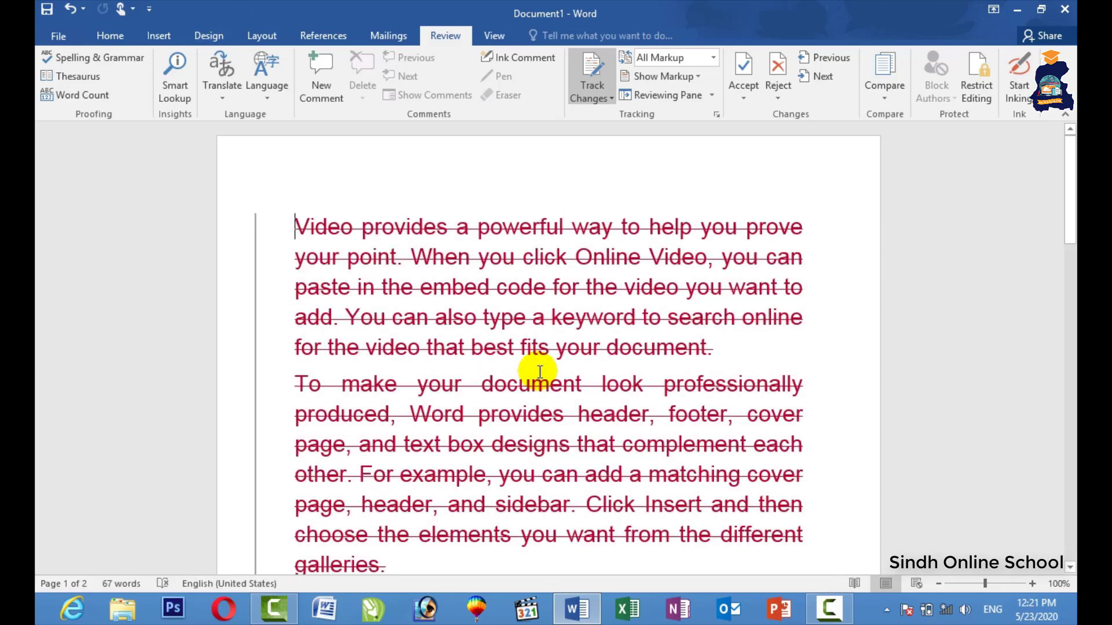
{"action": "key", "text": "ctrl+a"}
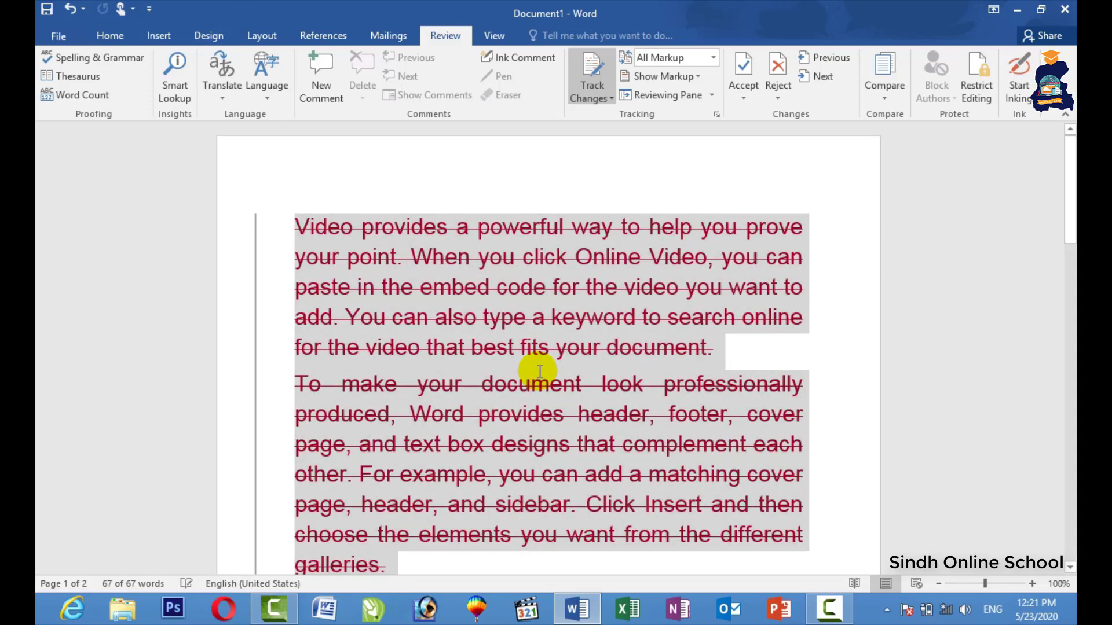
{"action": "key", "text": "Delete"}
{"action": "key", "text": "ctrl+n"}
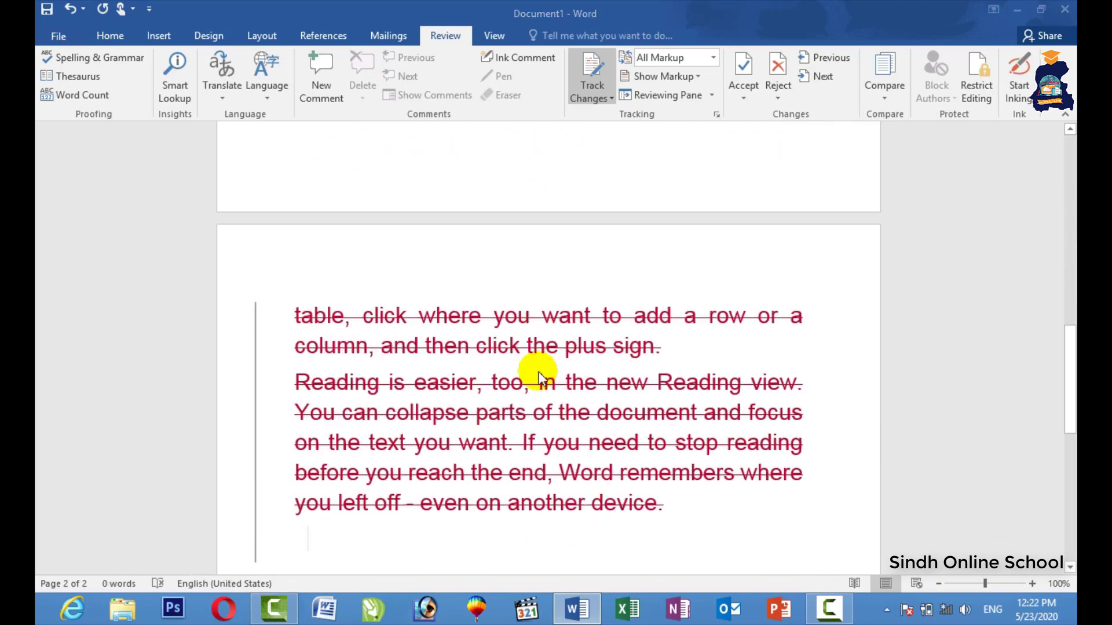
Compare Document2 as original against the graphic design hand on 2 file as revised.
{"action": "left_click", "coordinate": [445, 35]}
{"action": "left_click", "coordinate": [901, 84]}
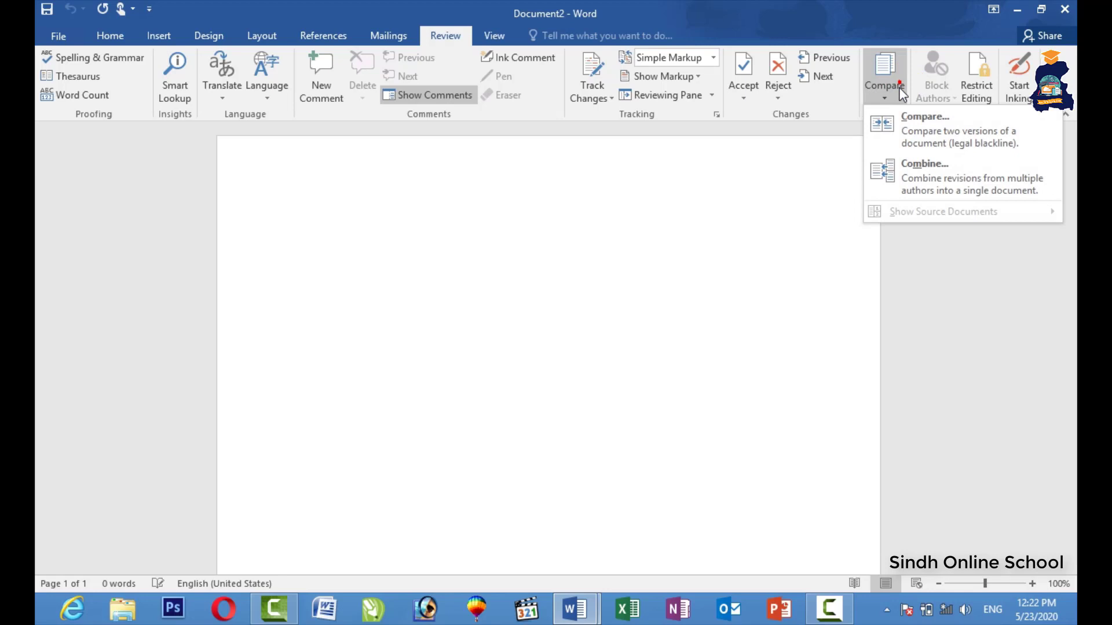
{"action": "left_click", "coordinate": [926, 138]}
{"action": "left_click", "coordinate": [514, 269]}
{"action": "left_click", "coordinate": [514, 269]}
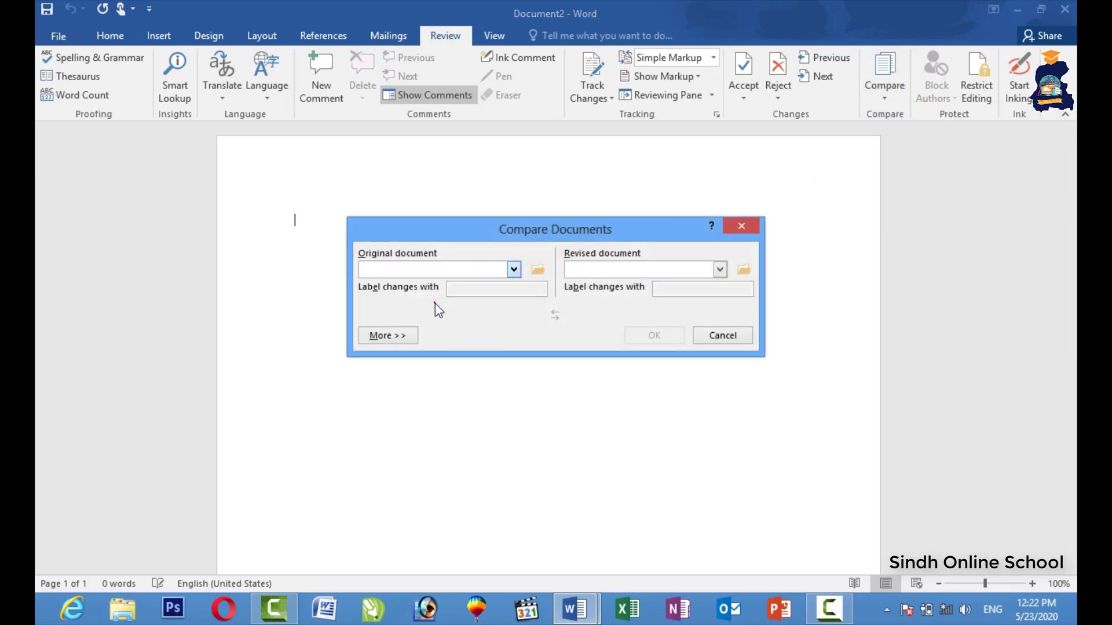
{"action": "left_click", "coordinate": [565, 343]}
{"action": "left_click", "coordinate": [430, 276]}
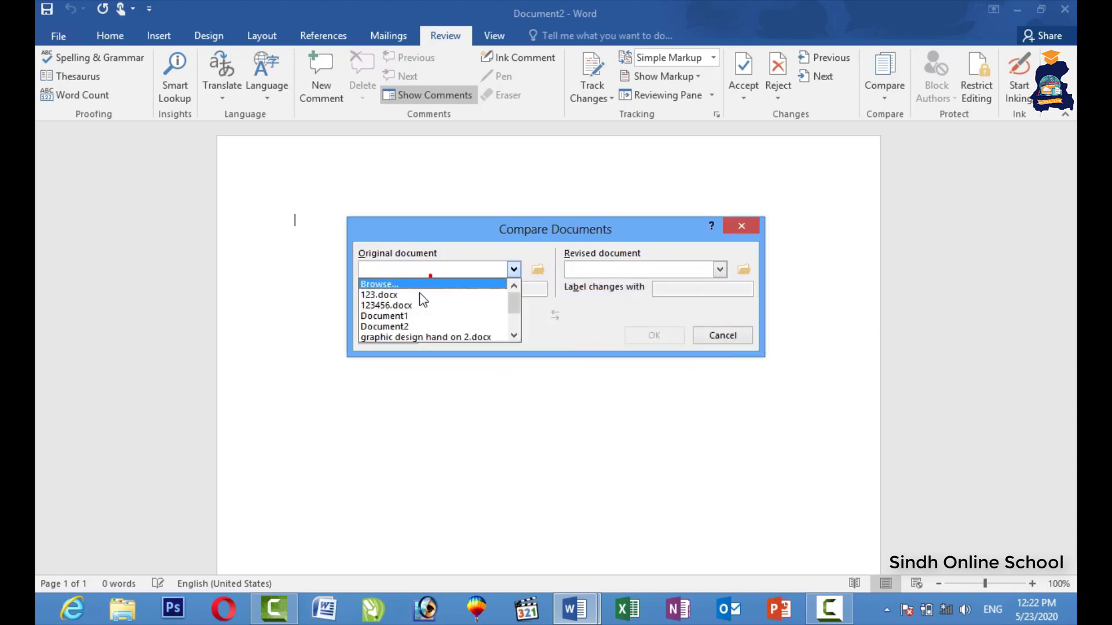
{"action": "left_click", "coordinate": [394, 326]}
{"action": "left_click", "coordinate": [720, 269]}
{"action": "left_click", "coordinate": [603, 337]}
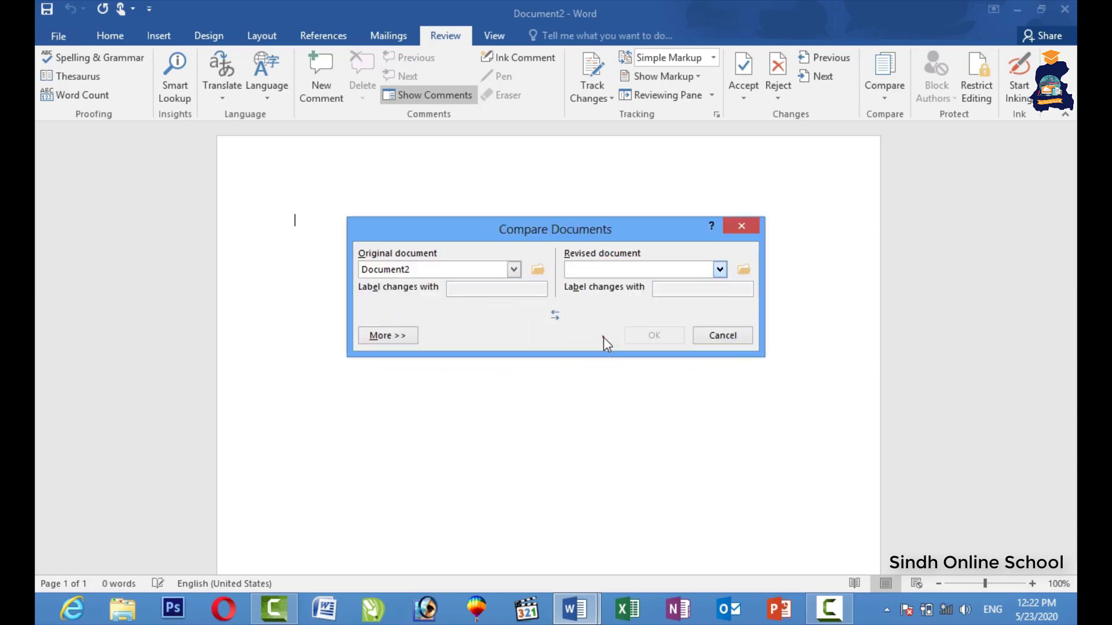
{"action": "left_click", "coordinate": [654, 335]}
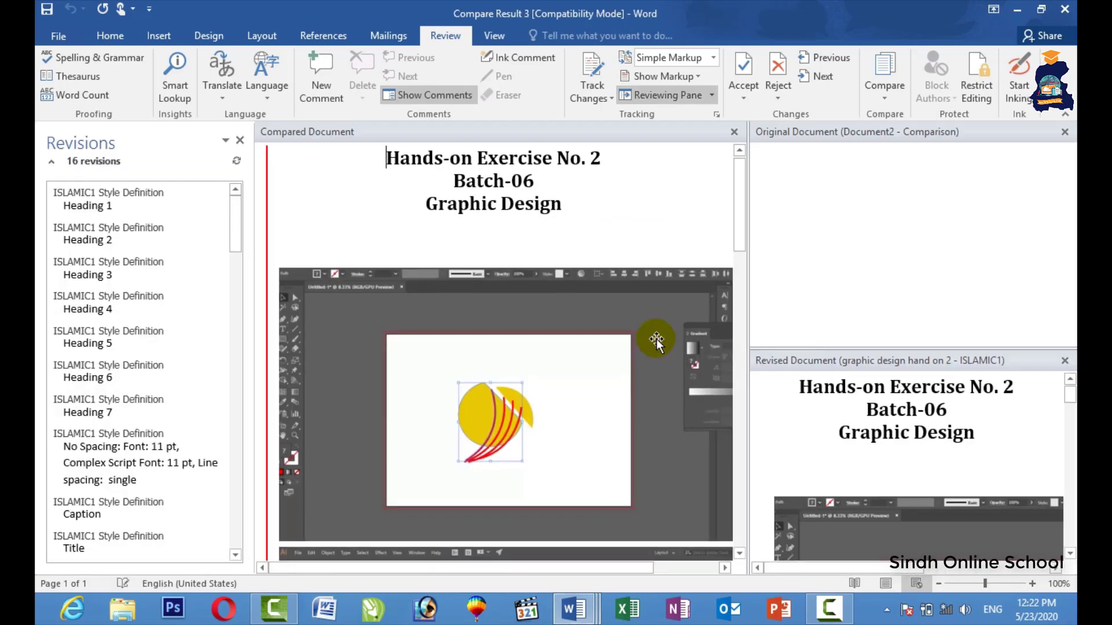
Review the 16-revision comparison result and close the original and revised source panes.
{"action": "scroll", "coordinate": [579, 319], "scroll_direction": "down", "scroll_amount": 7}
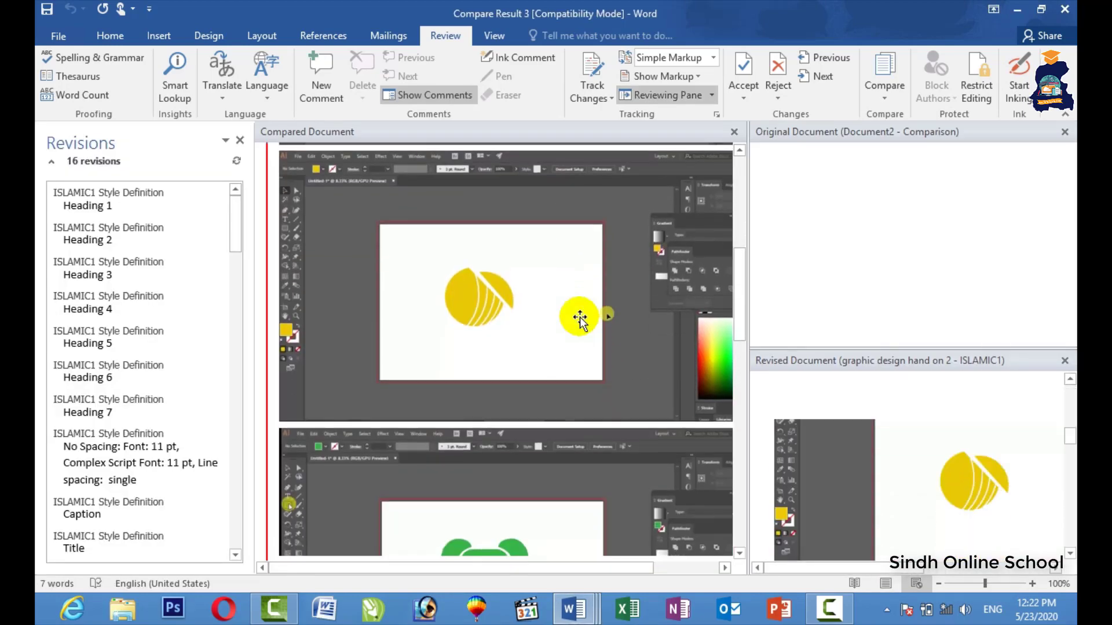
{"action": "scroll", "coordinate": [579, 317], "scroll_direction": "down", "scroll_amount": 3}
{"action": "scroll", "coordinate": [579, 318], "scroll_direction": "down", "scroll_amount": 3}
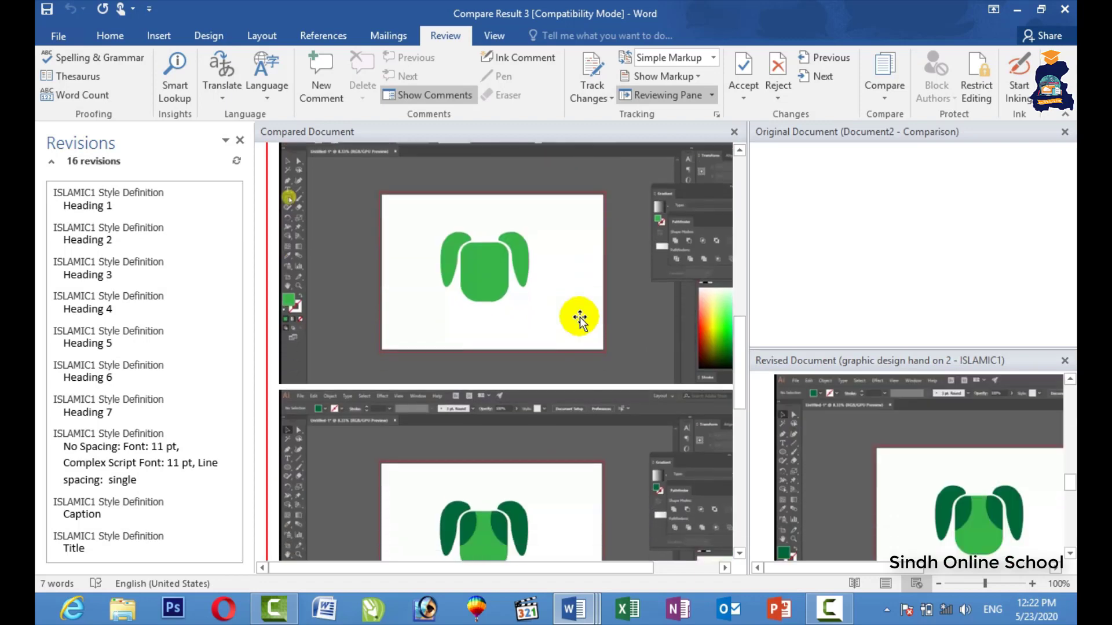
{"action": "left_click", "coordinate": [1065, 131]}
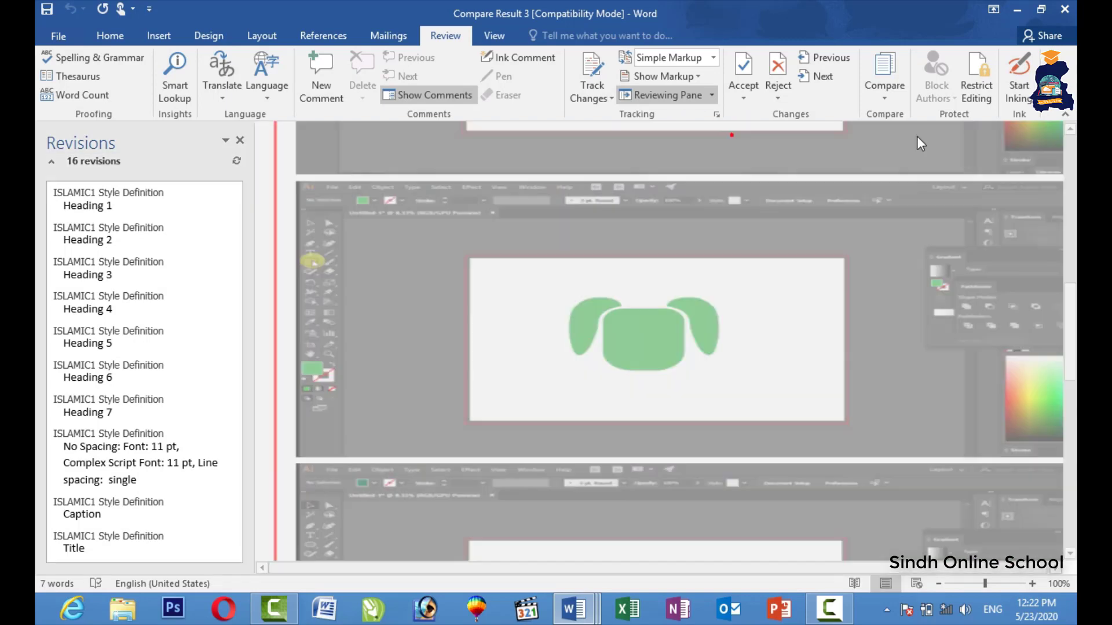
{"action": "scroll", "coordinate": [881, 191], "scroll_direction": "up", "scroll_amount": 10}
{"action": "scroll", "coordinate": [862, 220], "scroll_direction": "down", "scroll_amount": 3}
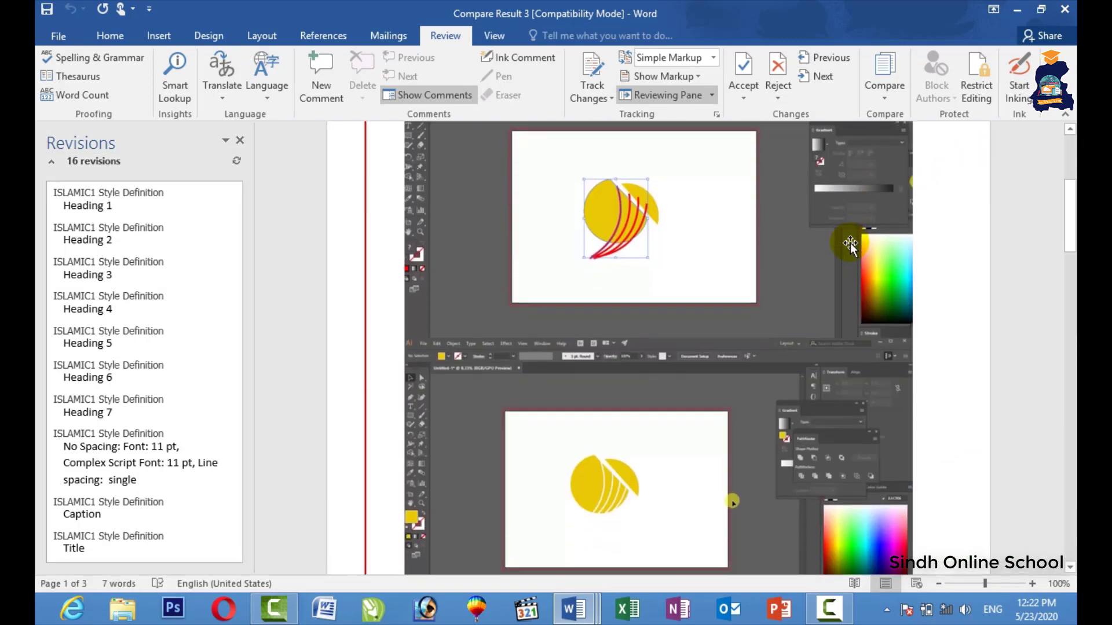
{"action": "key", "text": "alt+Tab"}
Apply No Spacing to blank Document6 and generate sample paragraphs with =rand().
{"action": "left_click", "coordinate": [850, 242]}
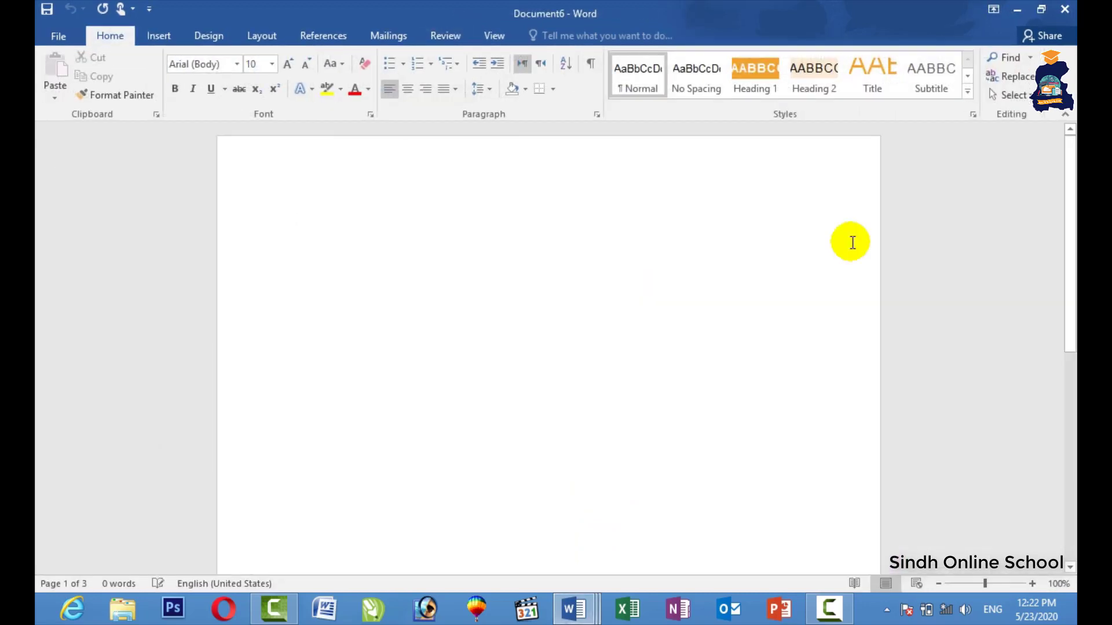
{"action": "left_click", "coordinate": [707, 75]}
{"action": "type", "text": "=rand("}
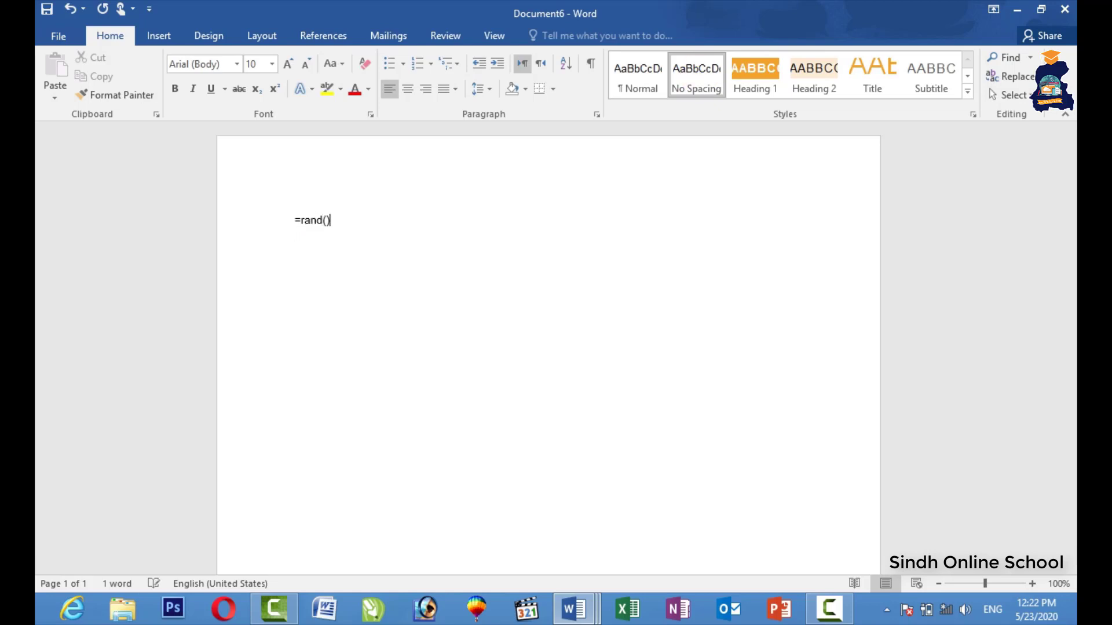
{"action": "key", "text": "Return"}
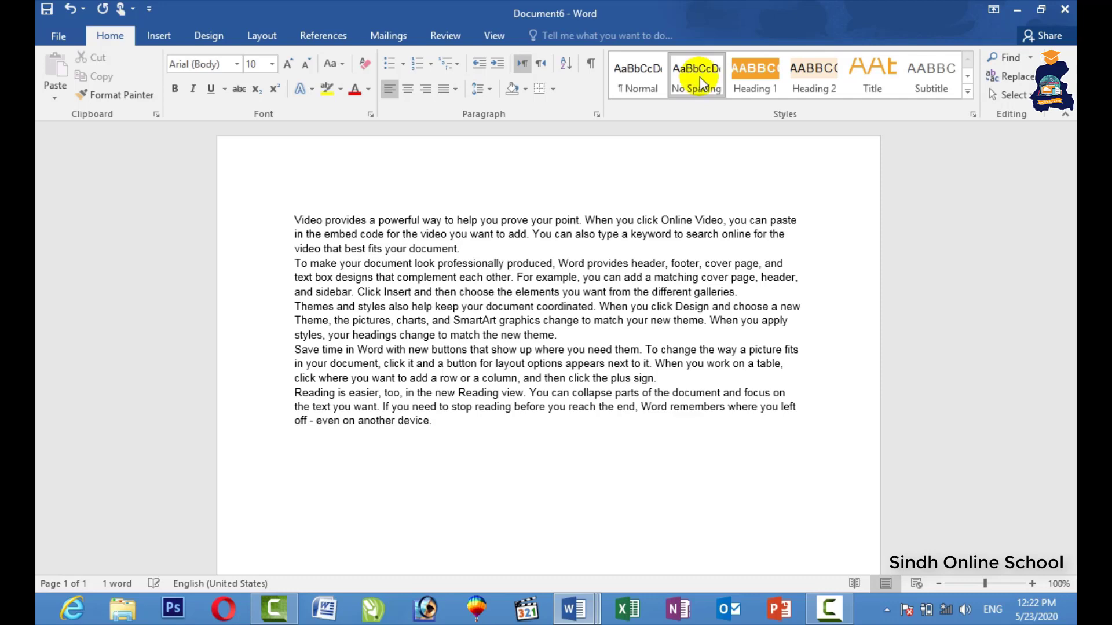
Enlarge all the text to 16 pt and justify it.
{"action": "key", "text": "ctrl+a"}
{"action": "key", "text": "ctrl+shift+period"}
{"action": "key", "text": "ctrl+shift+period"}
{"action": "key", "text": "ctrl+shift+period"}
{"action": "key", "text": "ctrl+shift+period"}
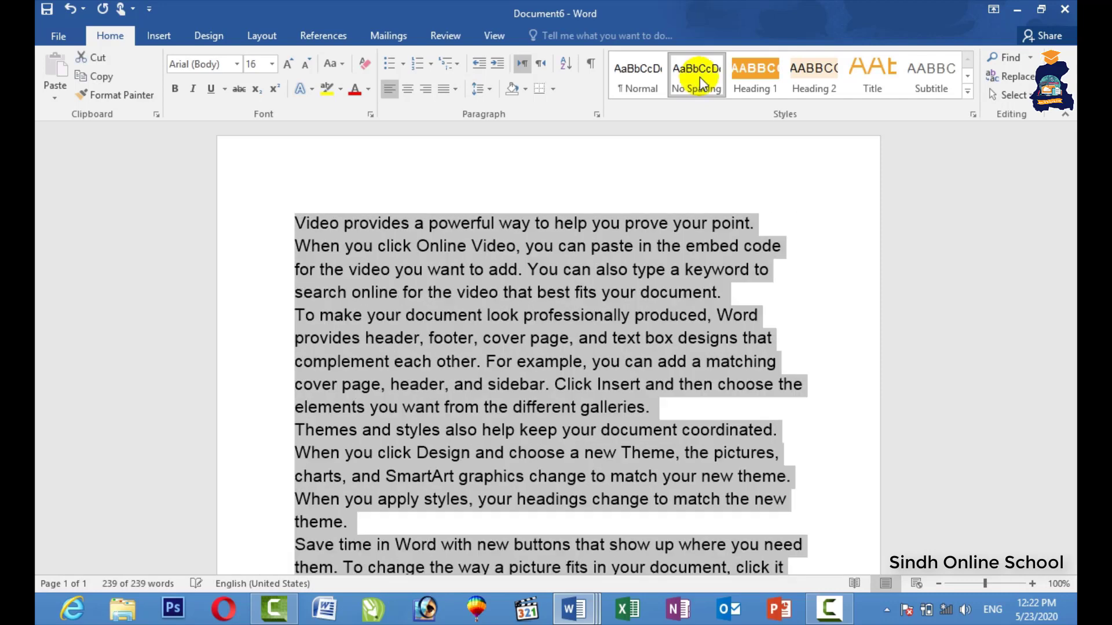
{"action": "key", "text": "ctrl+j"}
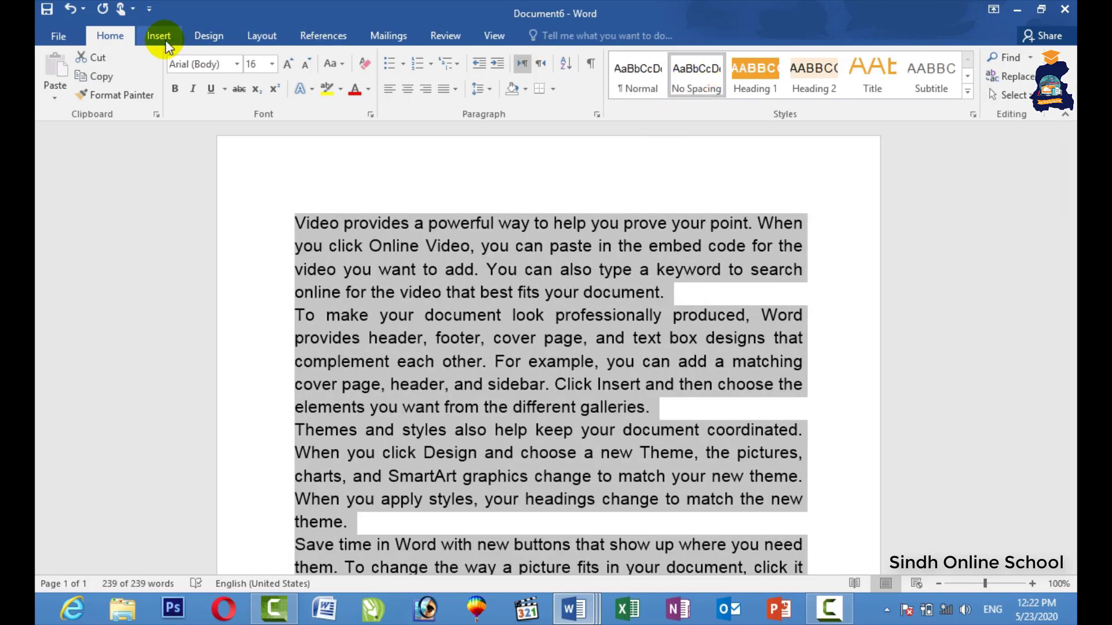
{"action": "left_click", "coordinate": [442, 35]}
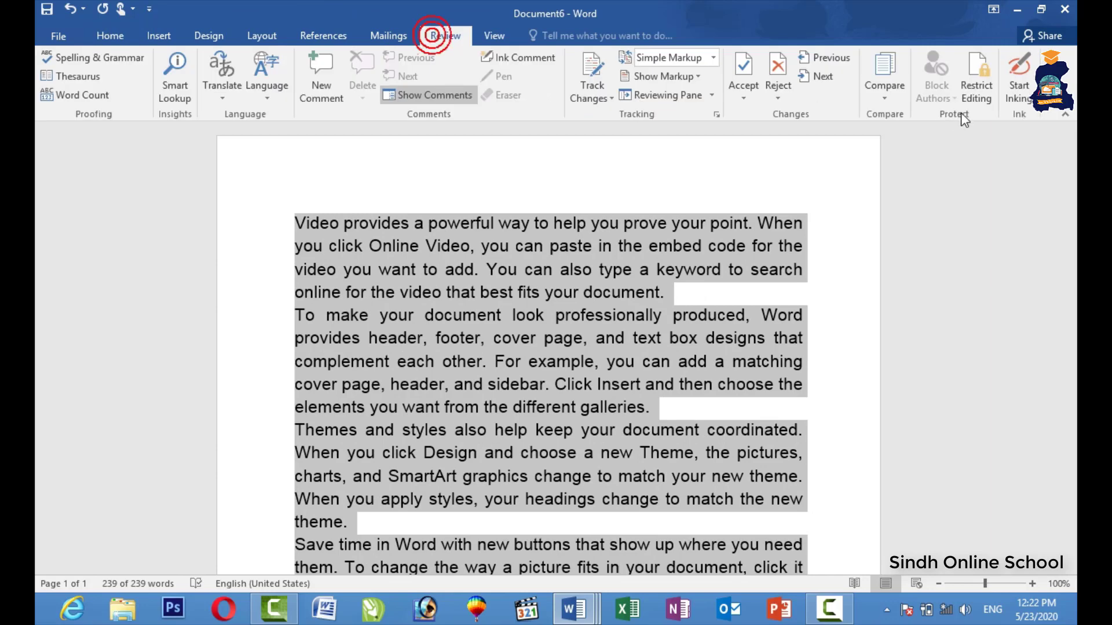
Restrict Document6 to read-only editing and enforce it with a password, entered and confirmed.
{"action": "left_click", "coordinate": [984, 95]}
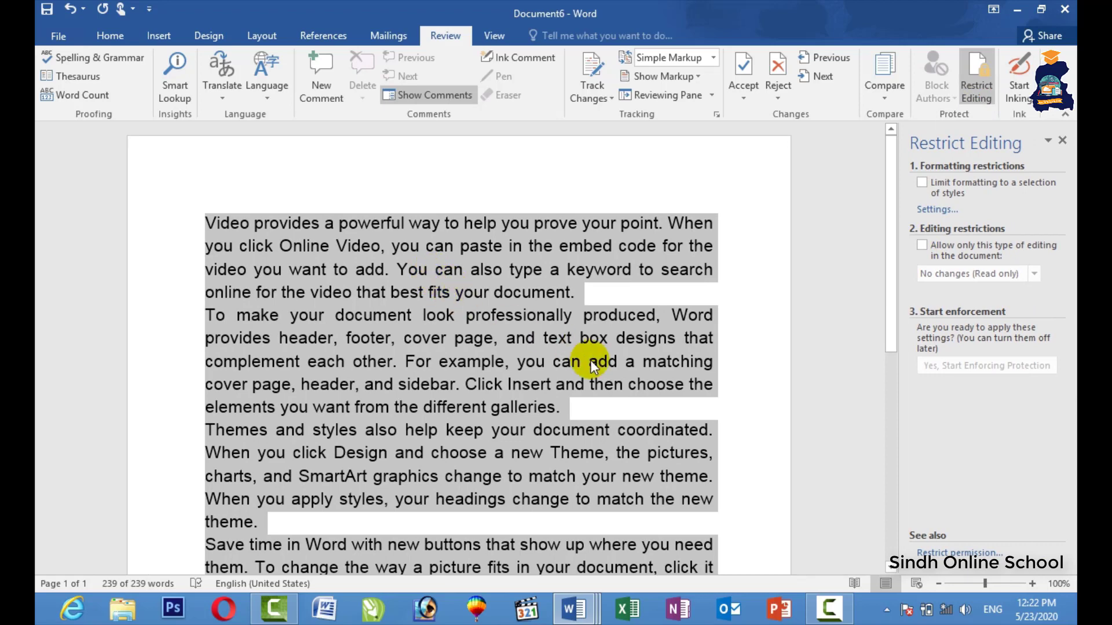
{"action": "left_click", "coordinate": [928, 246]}
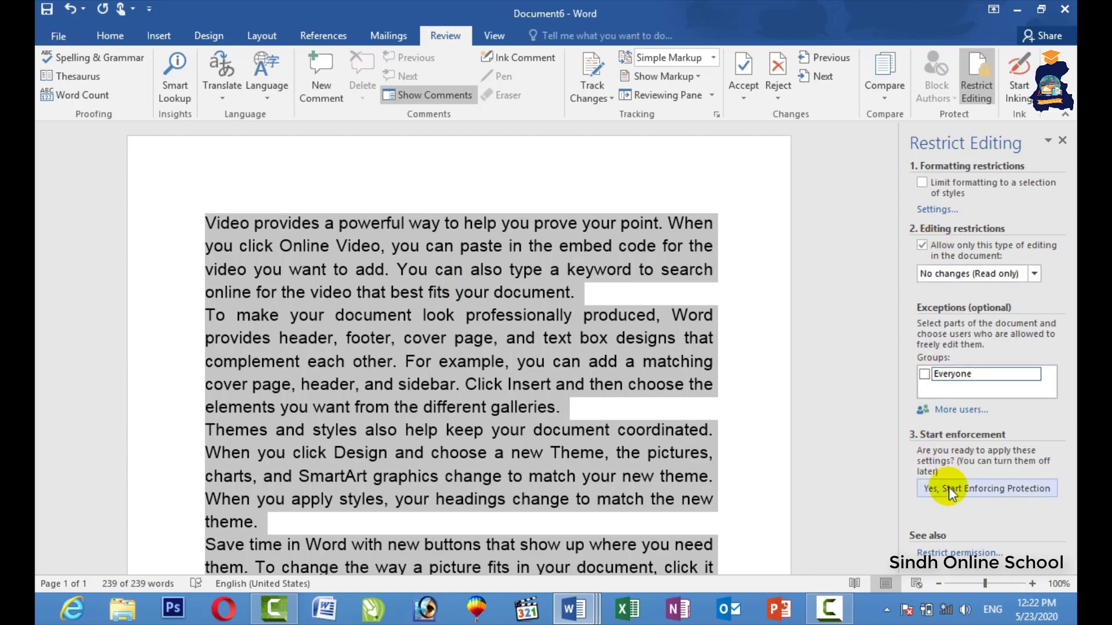
{"action": "left_click", "coordinate": [980, 489]}
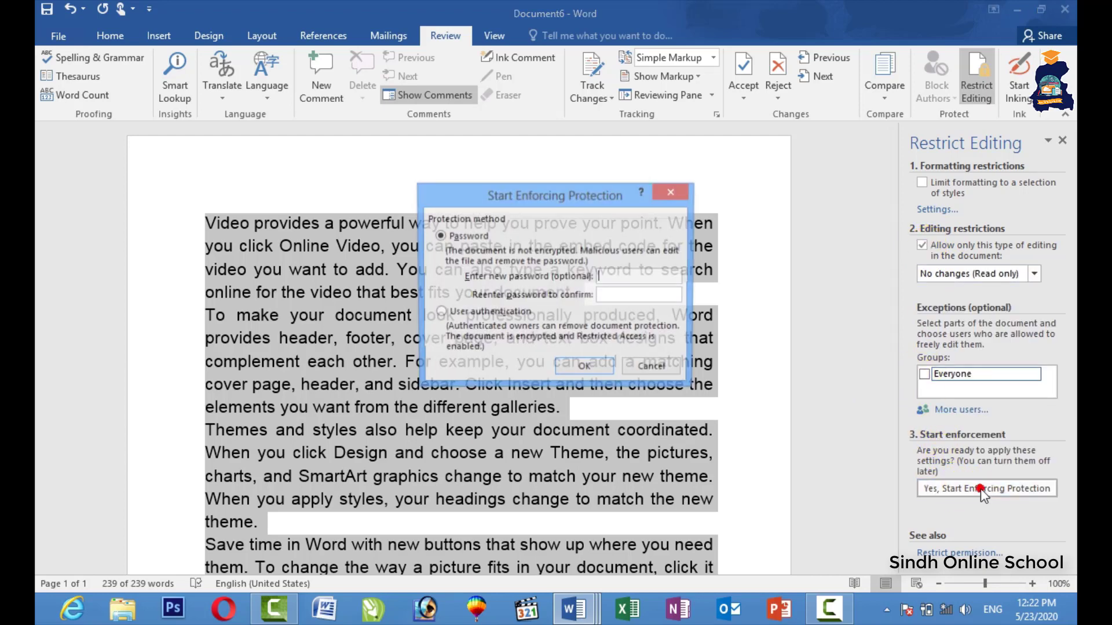
{"action": "type", "text": "123"}
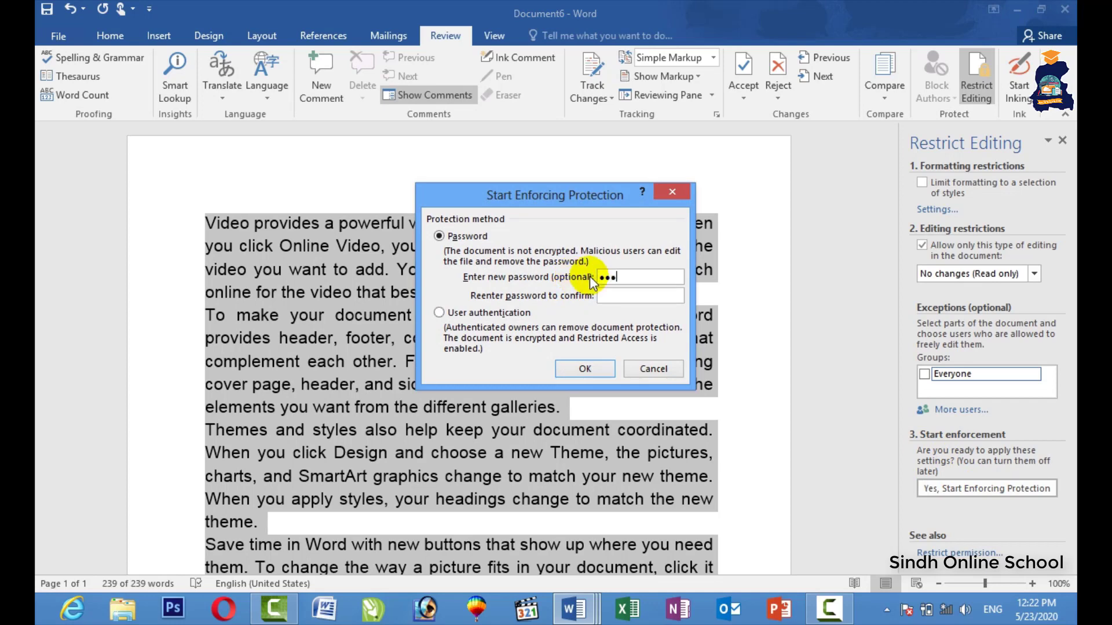
{"action": "left_click", "coordinate": [612, 296]}
{"action": "type", "text": "123"}
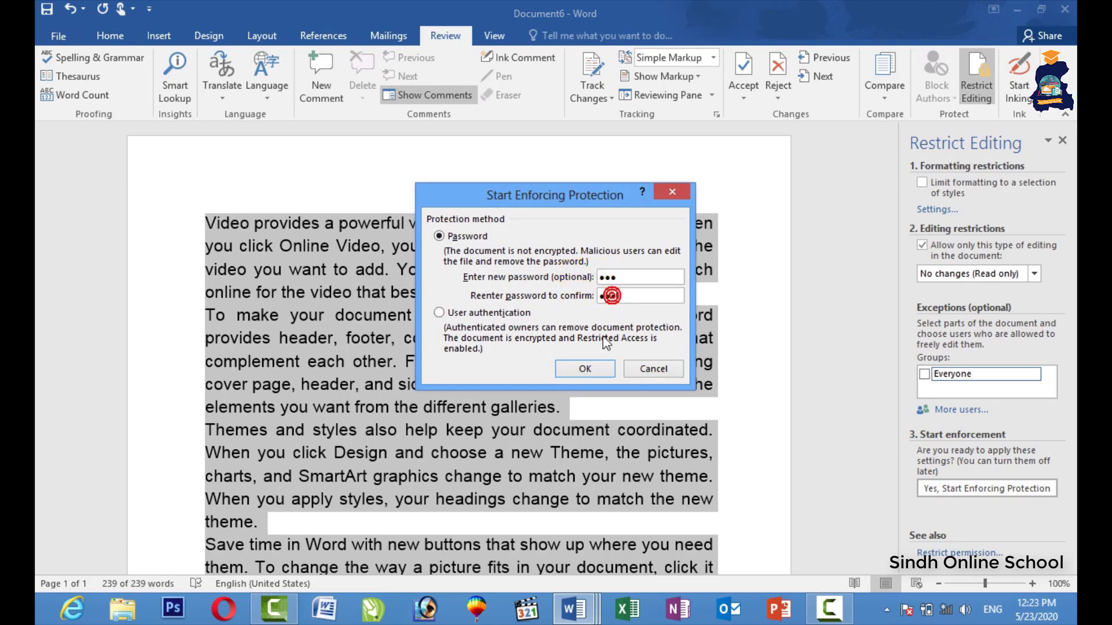
{"action": "left_click", "coordinate": [584, 369]}
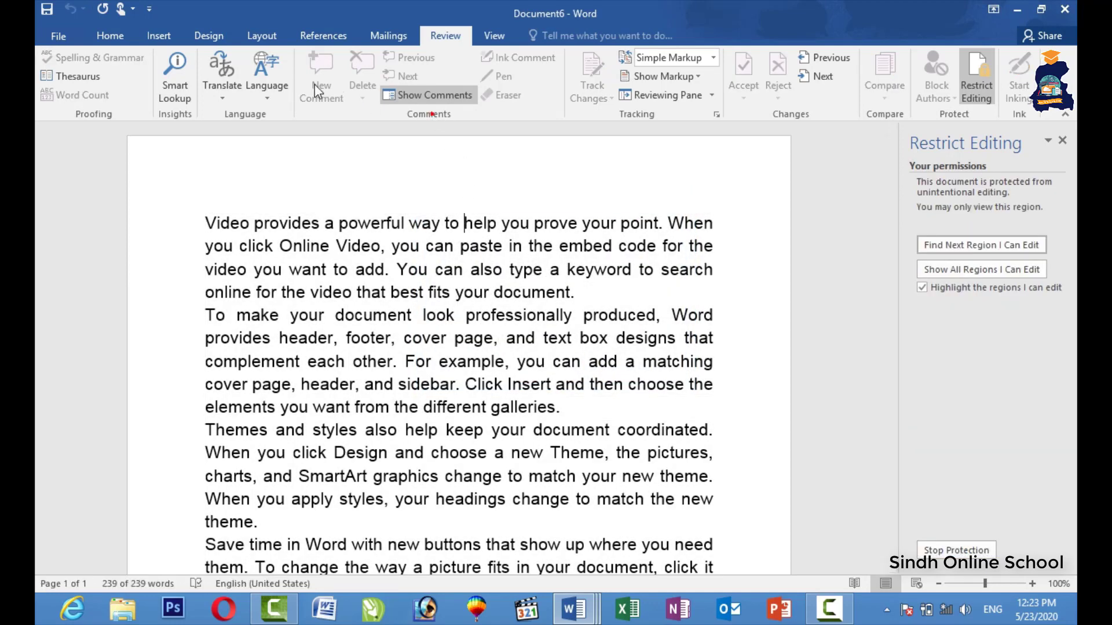
Test the protection by trying to add a line after "galleries.".
{"action": "left_click", "coordinate": [258, 34]}
{"action": "left_click", "coordinate": [190, 34]}
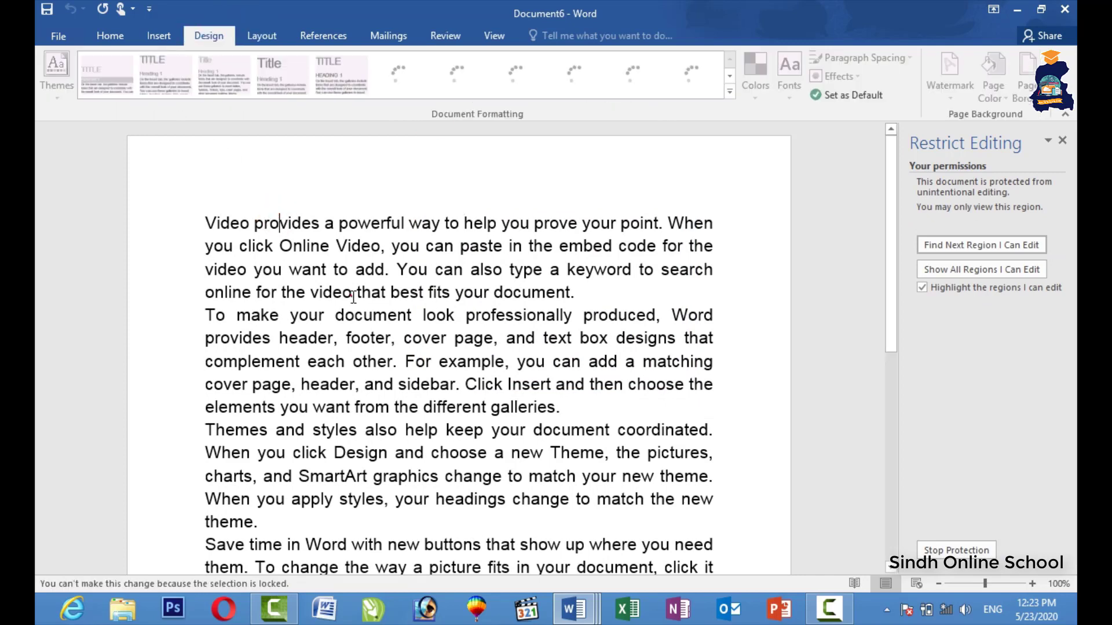
{"action": "left_click", "coordinate": [685, 400]}
{"action": "key", "text": "Return"}
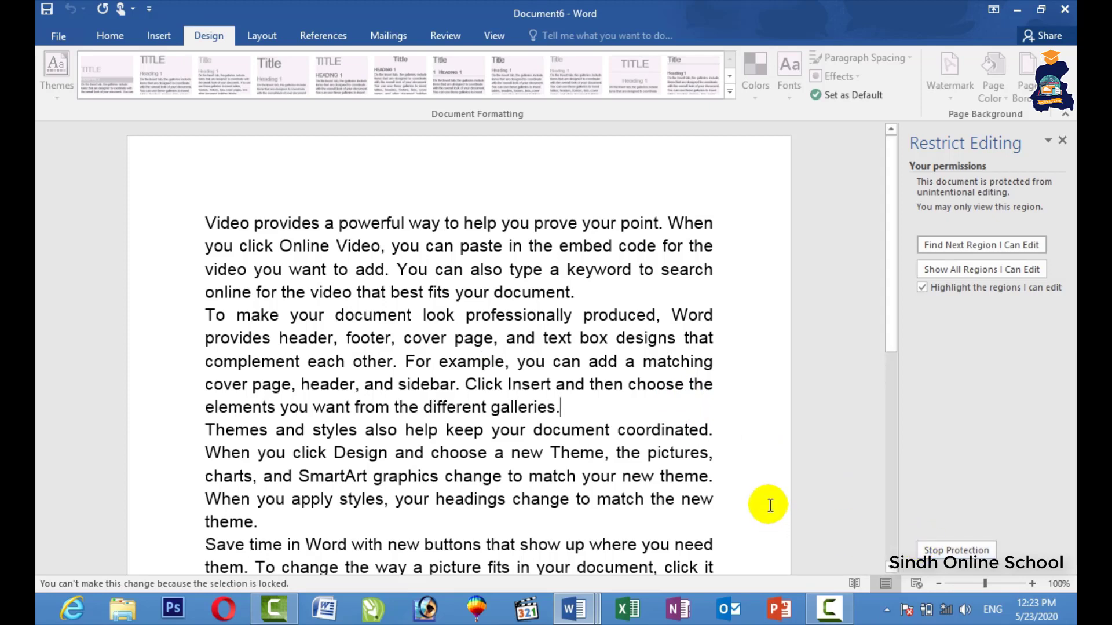
Stop protection with the password and close the Restrict Editing pane.
{"action": "left_click", "coordinate": [926, 549]}
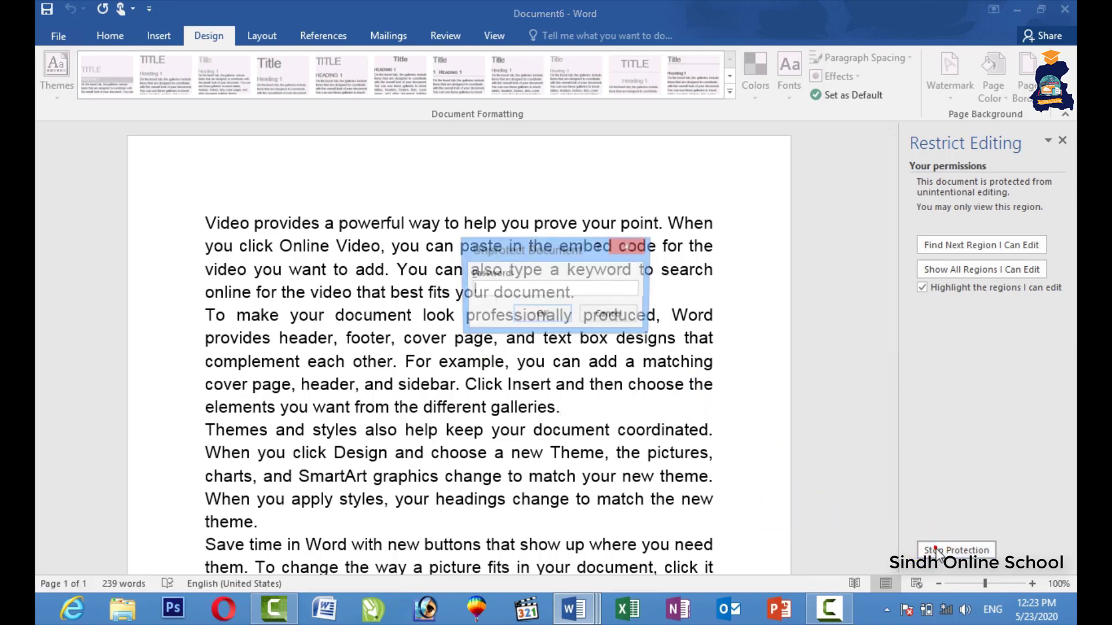
{"action": "key", "text": "Return"}
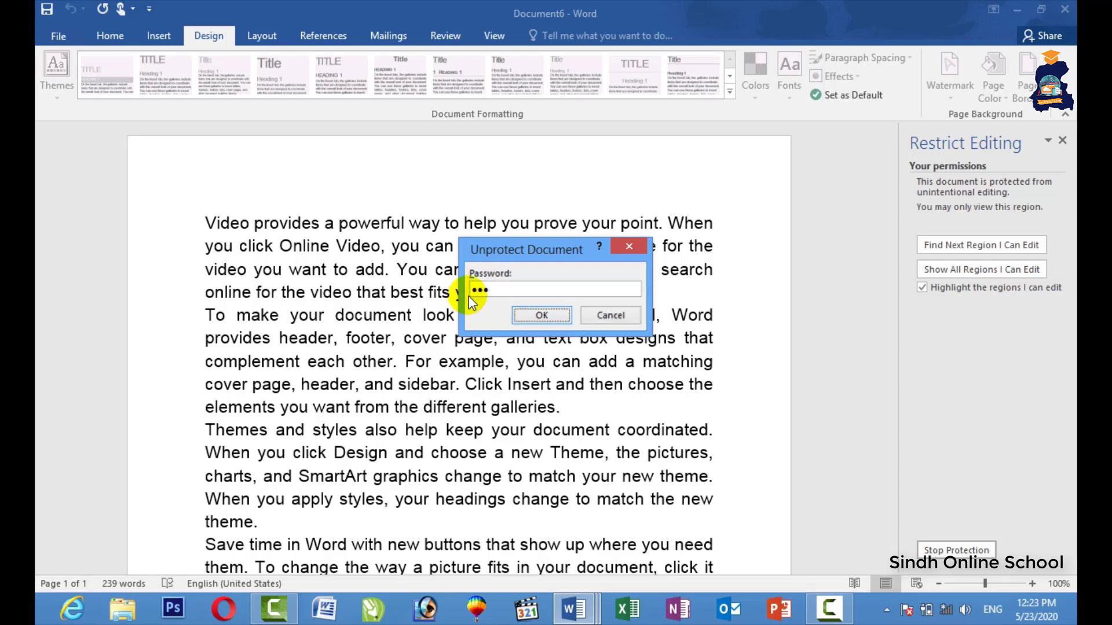
{"action": "left_click", "coordinate": [1061, 142]}
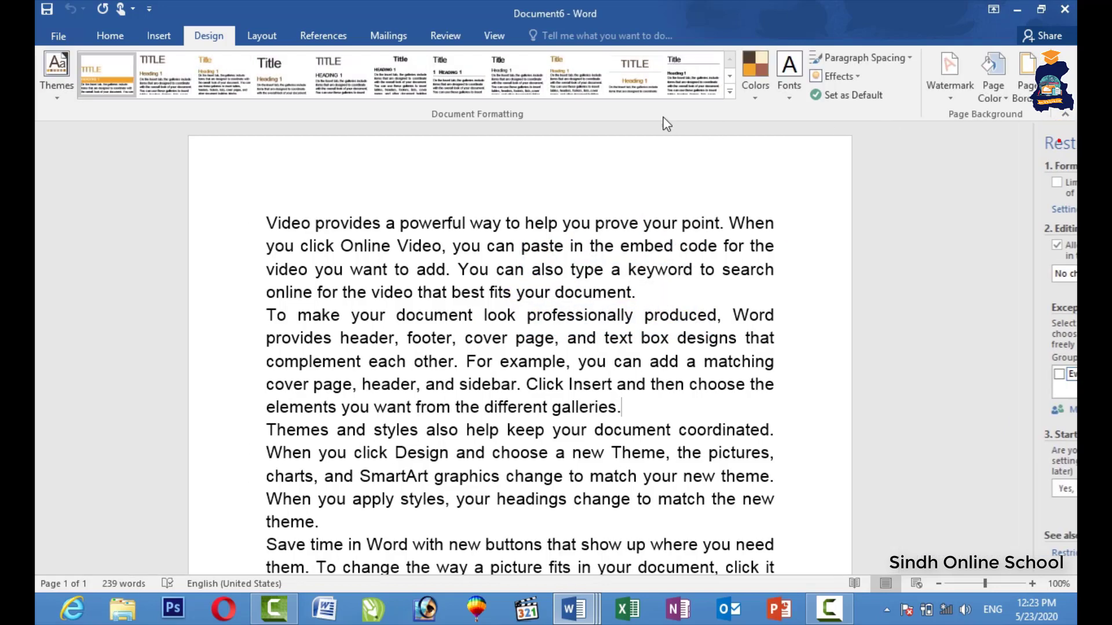
Start inking: draw a green highlight curve, a magenta loop, and a black circle around lower-right text.
{"action": "left_click", "coordinate": [454, 34]}
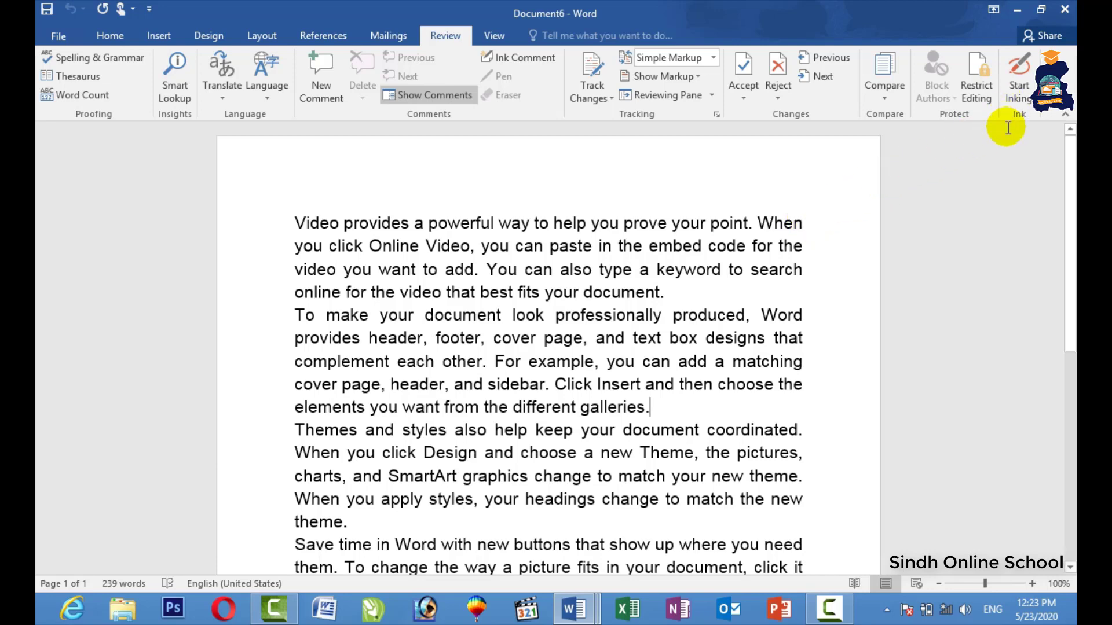
{"action": "left_click", "coordinate": [1020, 99]}
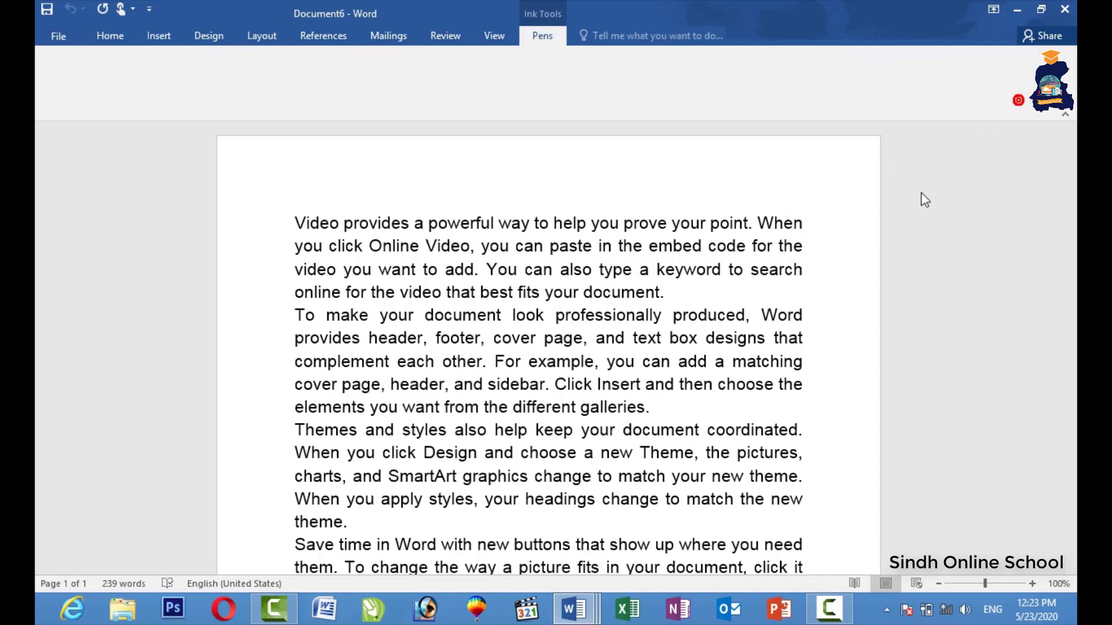
{"action": "left_click", "coordinate": [446, 97]}
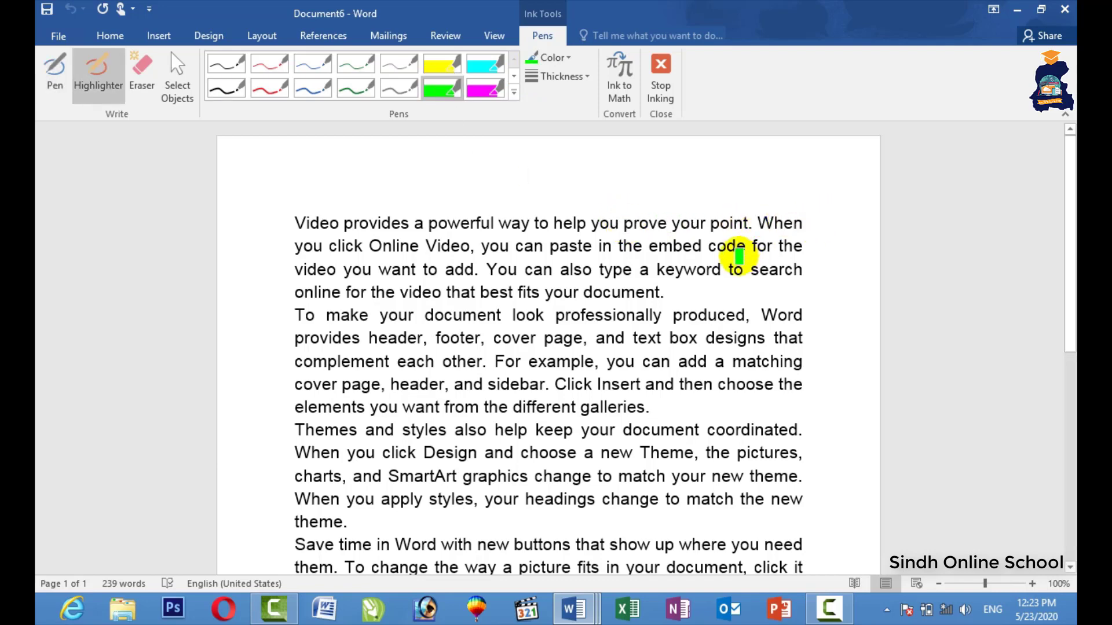
{"action": "left_click_drag", "start_coordinate": [668, 232], "coordinate": [588, 387]}
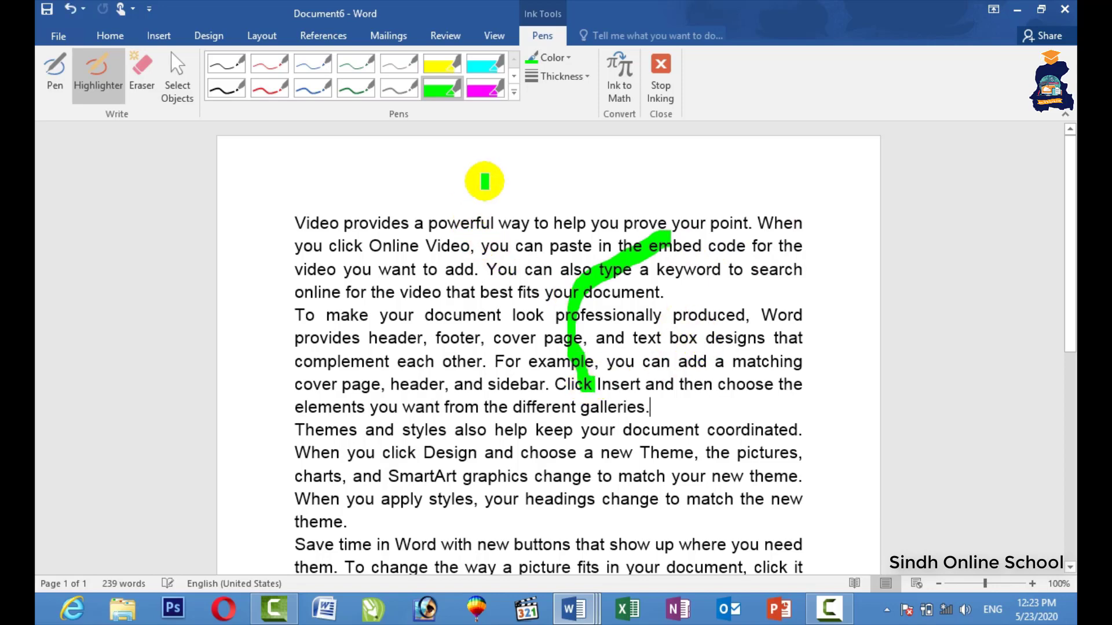
{"action": "left_click", "coordinate": [474, 93]}
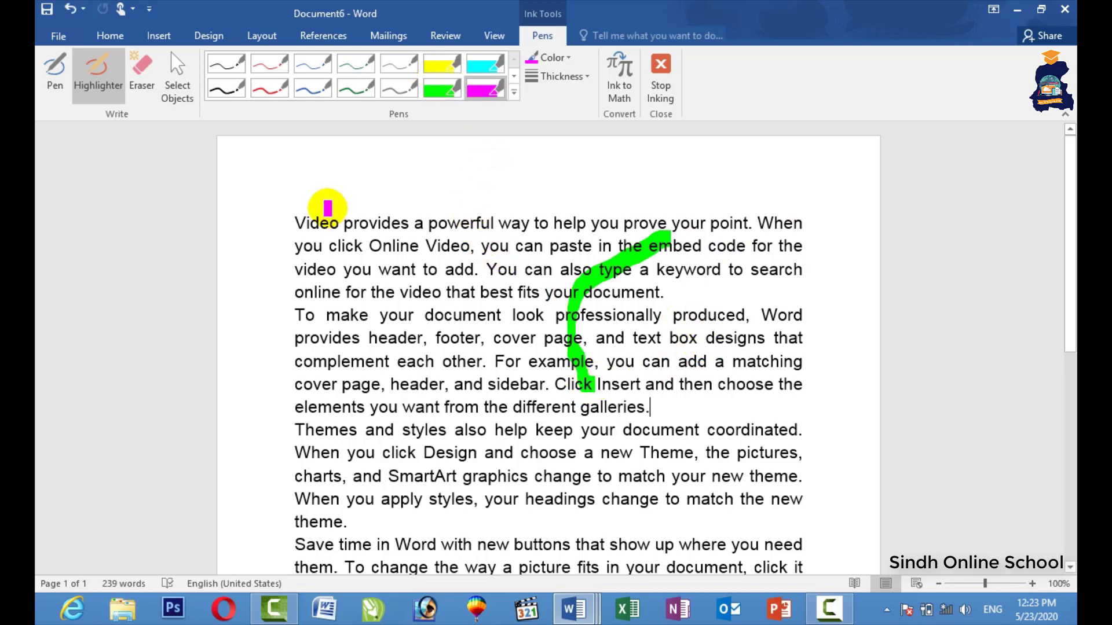
{"action": "mouse_move", "coordinate": [284, 180]}
{"action": "left_mouse_down"}
{"action": "mouse_move", "coordinate": [290, 355]}
{"action": "mouse_move", "coordinate": [365, 169]}
{"action": "mouse_move", "coordinate": [272, 186]}
{"action": "left_mouse_up"}
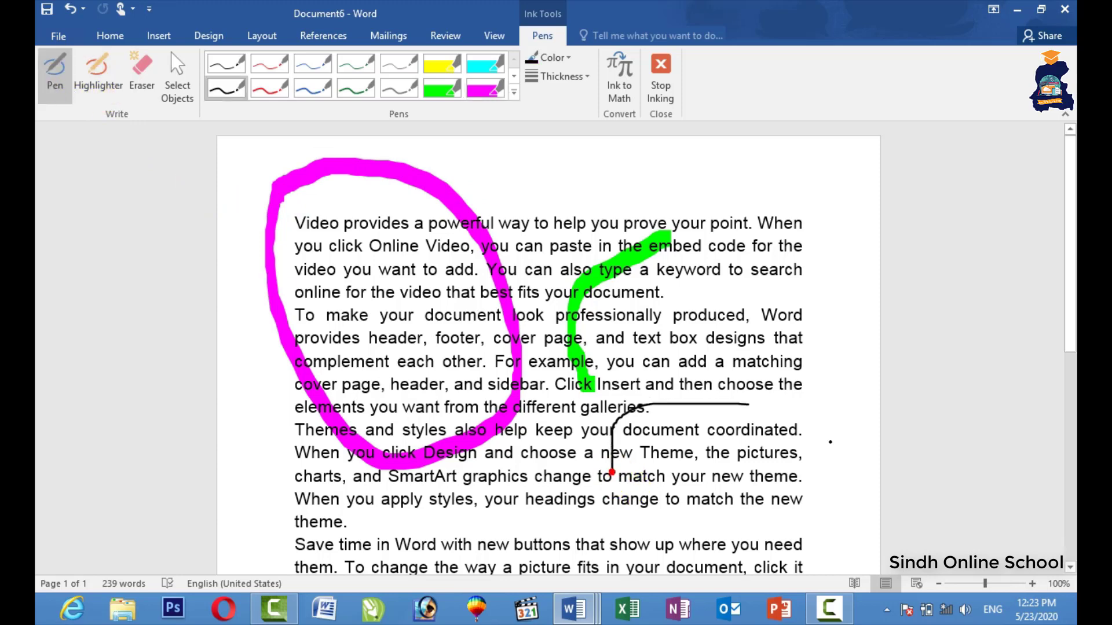
{"action": "mouse_move", "coordinate": [749, 405]}
{"action": "left_mouse_down"}
{"action": "mouse_move", "coordinate": [614, 513]}
{"action": "mouse_move", "coordinate": [597, 454]}
{"action": "left_mouse_up"}
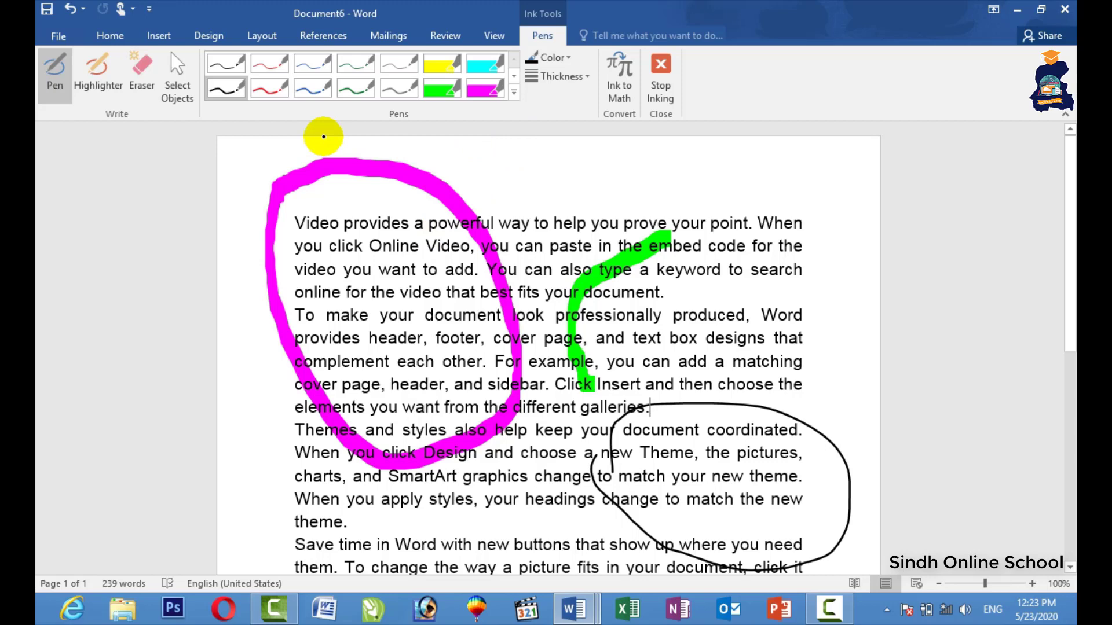
Highlight "Save time in Word" and "each other." in magenta, leaving thickness unchanged.
{"action": "left_click", "coordinate": [98, 85]}
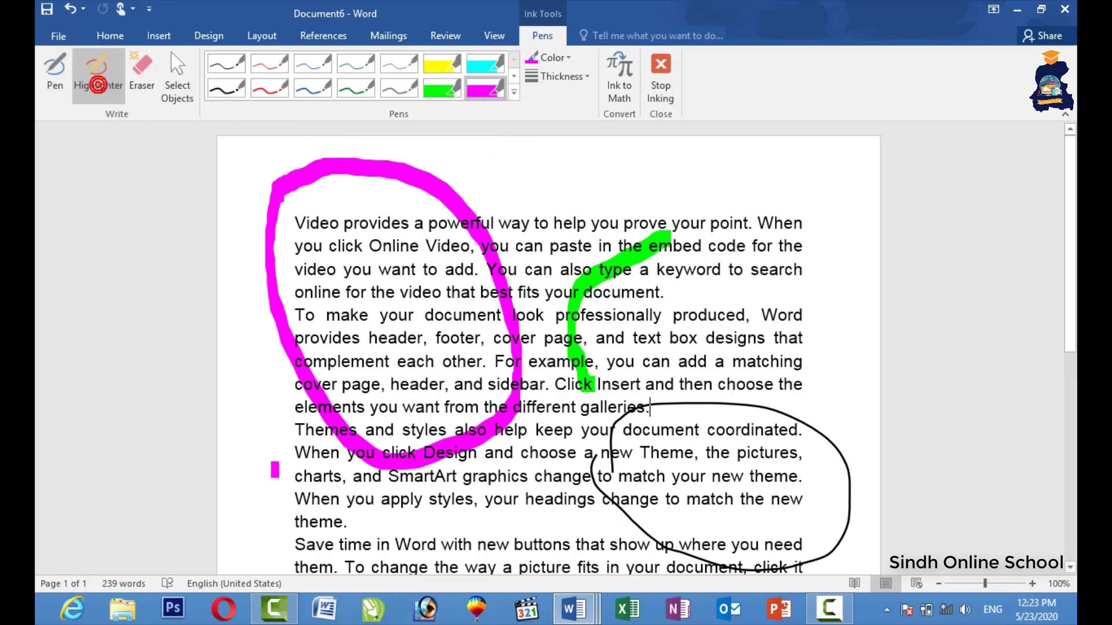
{"action": "left_click_drag", "start_coordinate": [291, 543], "coordinate": [515, 559]}
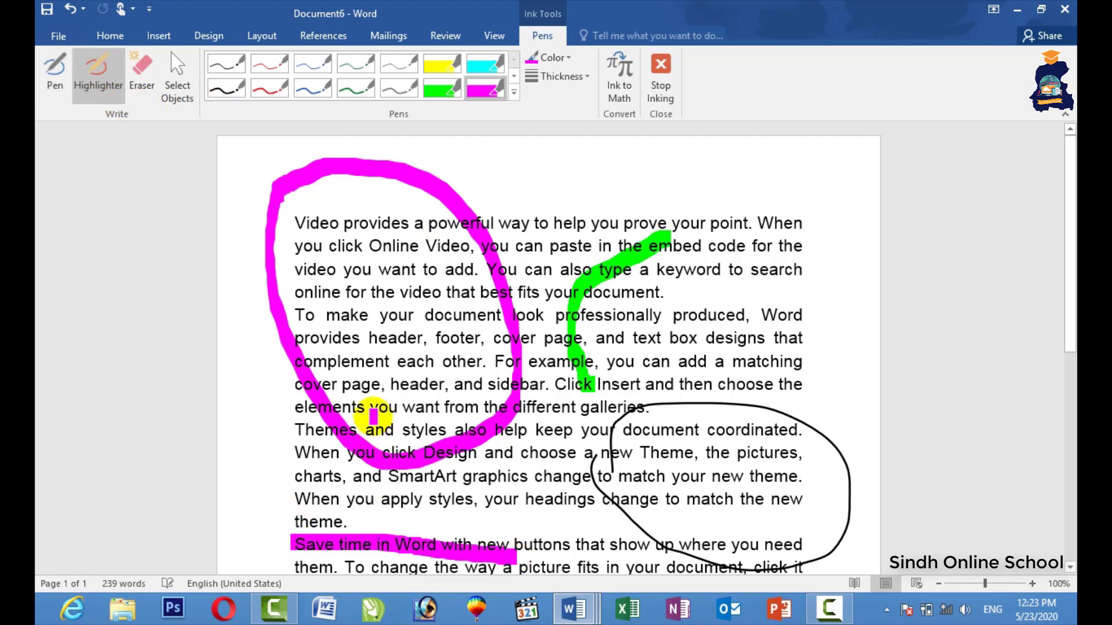
{"action": "left_click_drag", "start_coordinate": [358, 356], "coordinate": [501, 357]}
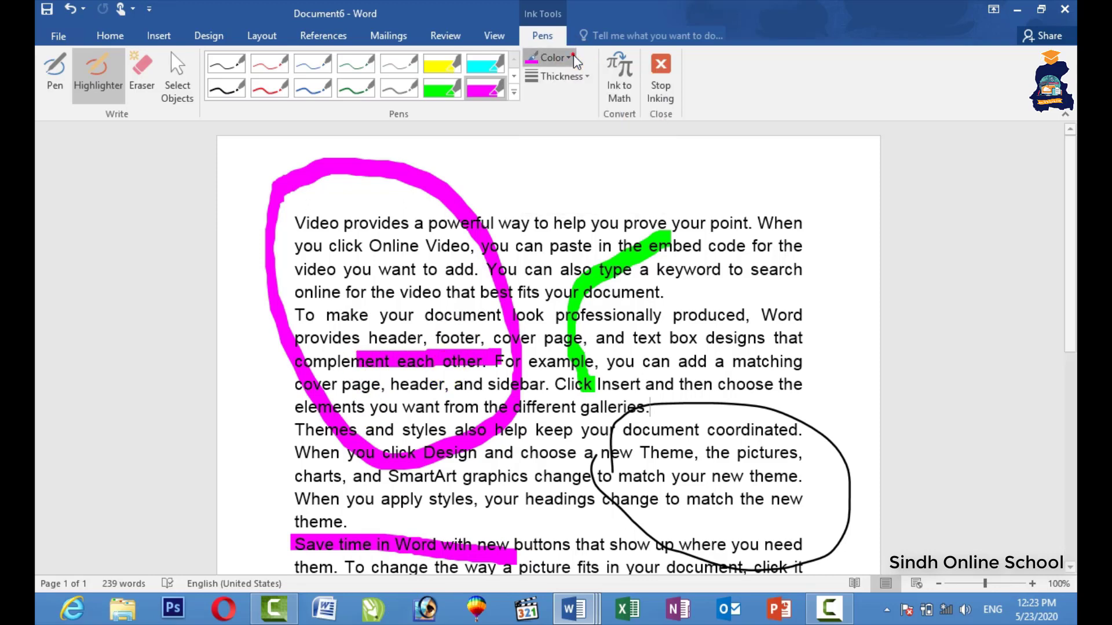
{"action": "left_click", "coordinate": [578, 80]}
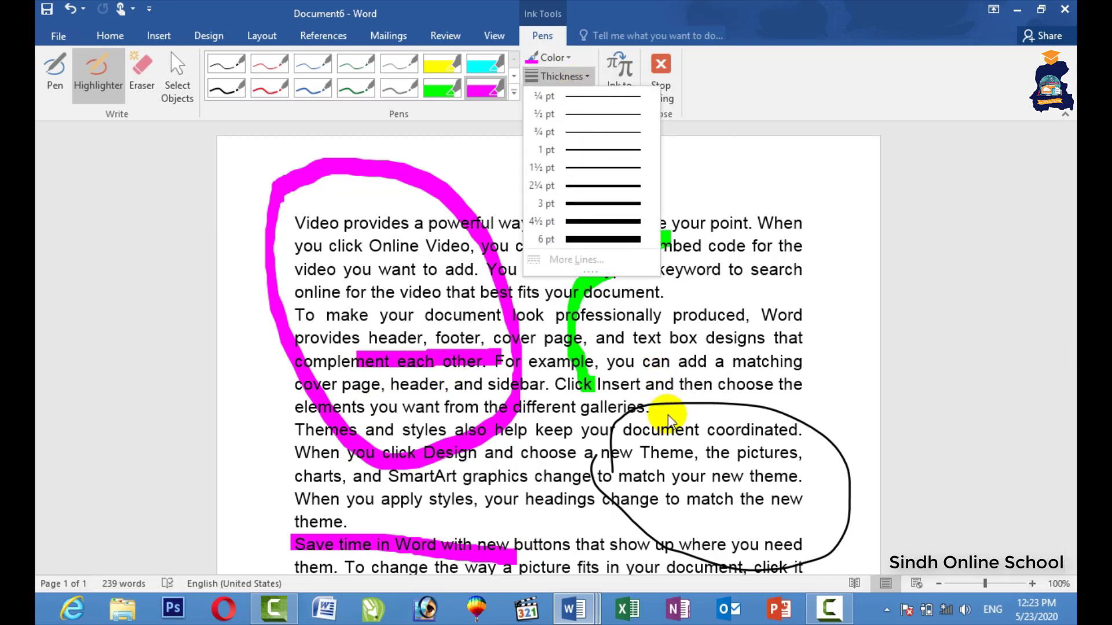
{"action": "left_click", "coordinate": [724, 112]}
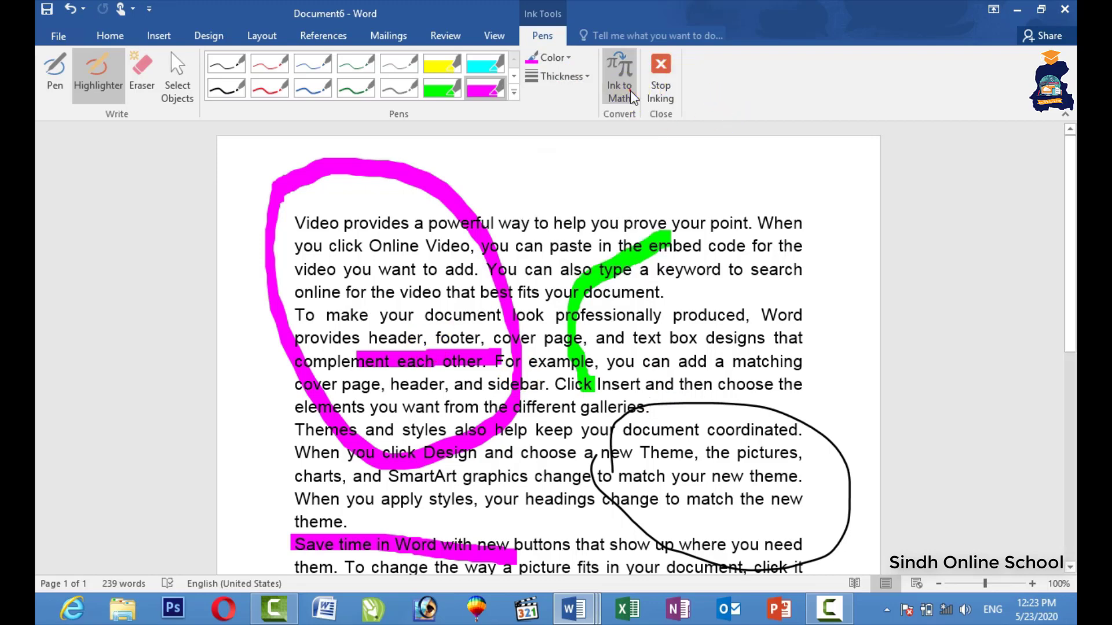
Handwrite 213 followed by the fraction 1/3 in Ink to Math.
{"action": "left_click", "coordinate": [631, 93]}
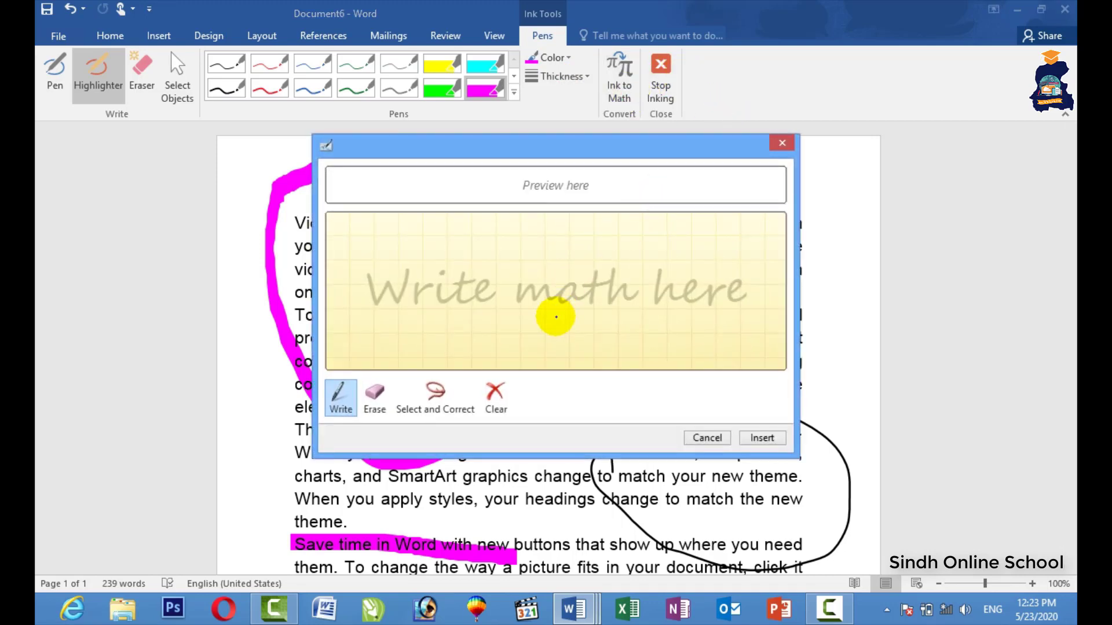
{"action": "left_click", "coordinate": [594, 297]}
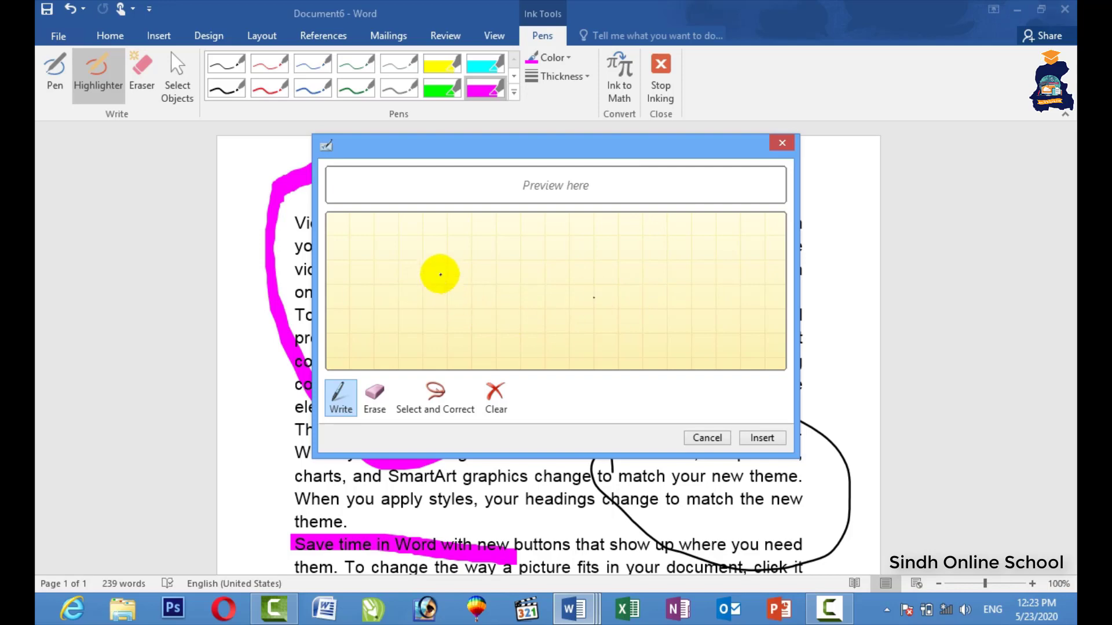
{"action": "left_click_drag", "start_coordinate": [377, 260], "coordinate": [421, 295]}
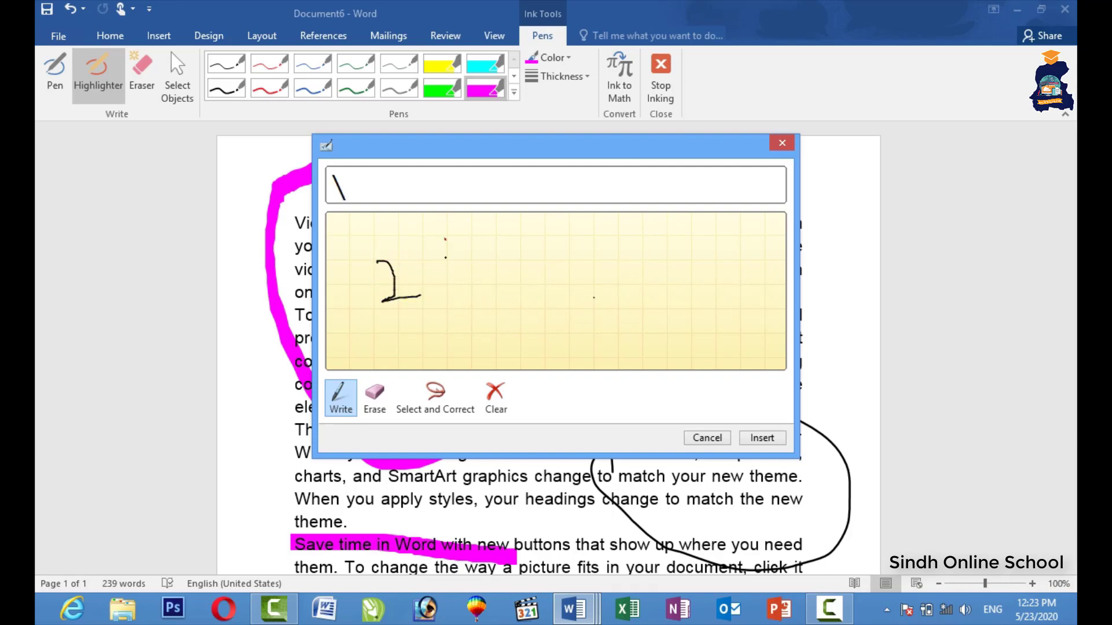
{"action": "left_click_drag", "start_coordinate": [446, 239], "coordinate": [439, 338]}
{"action": "left_click_drag", "start_coordinate": [458, 280], "coordinate": [462, 333]}
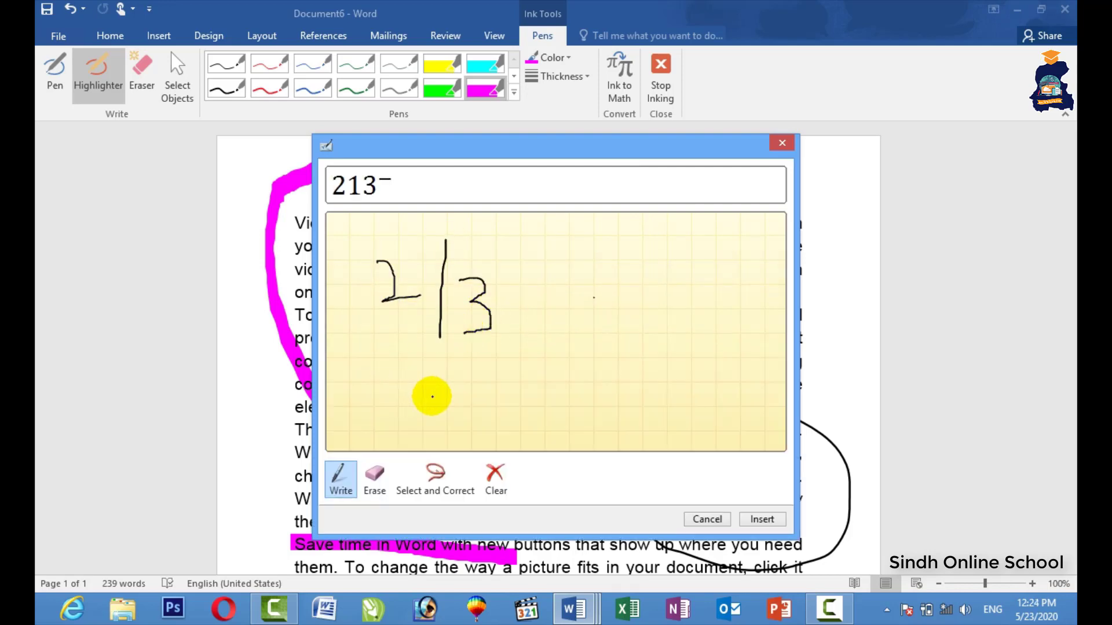
{"action": "mouse_move", "coordinate": [653, 247]}
{"action": "left_mouse_down"}
{"action": "mouse_move", "coordinate": [653, 300]}
{"action": "mouse_move", "coordinate": [724, 323]}
{"action": "left_mouse_up"}
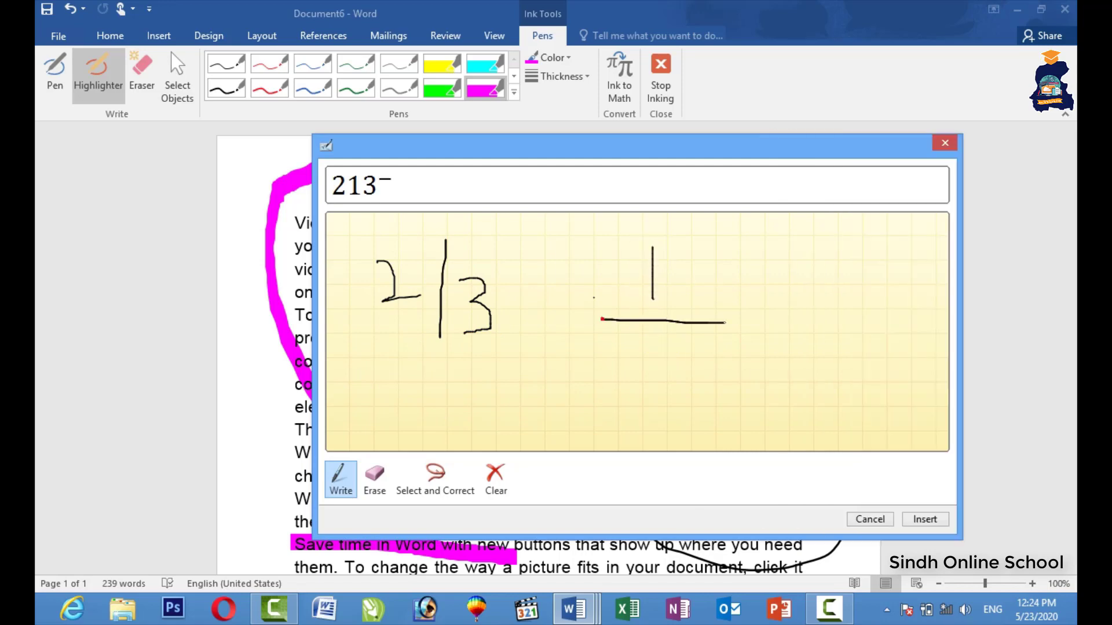
{"action": "left_click_drag", "start_coordinate": [645, 346], "coordinate": [646, 393]}
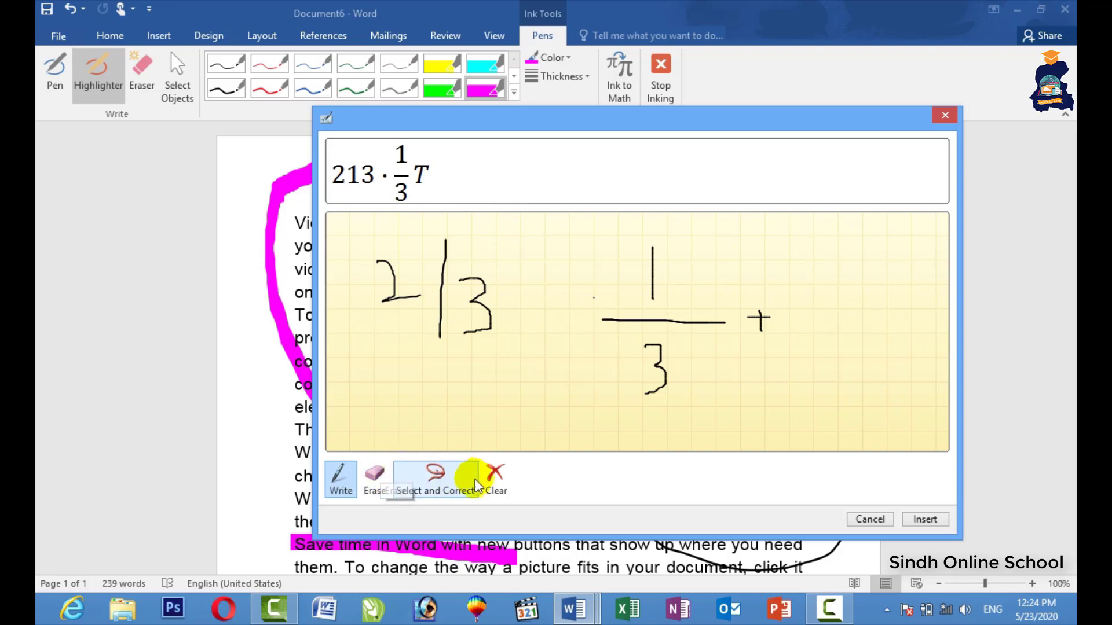
Clear and cancel the math input, then minimize Document6 to reveal Compare Result 3.
{"action": "left_click", "coordinate": [497, 480]}
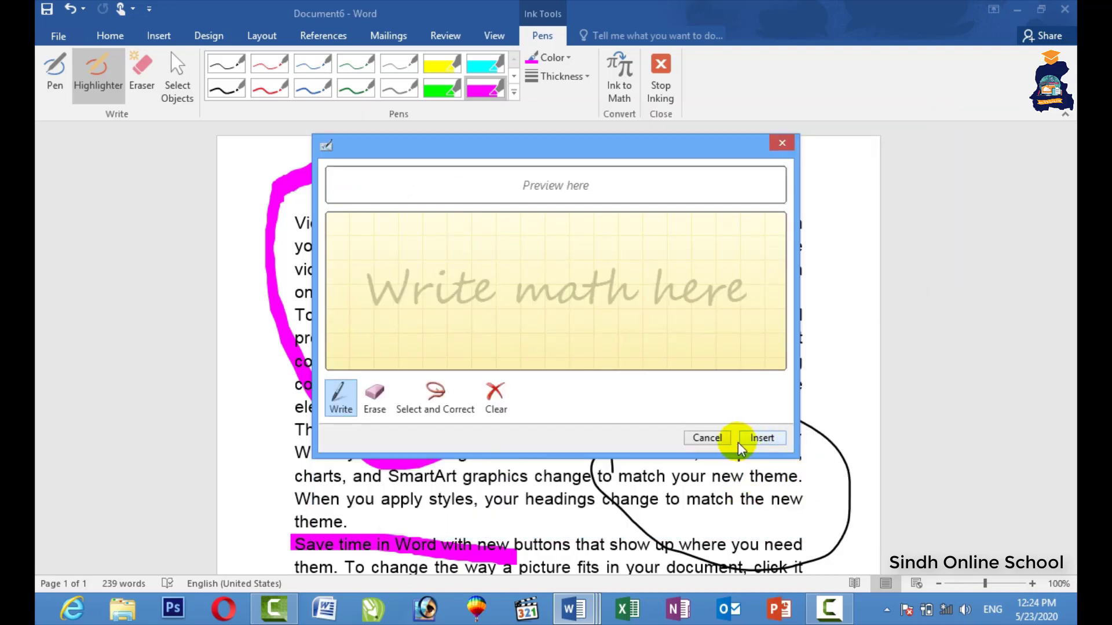
{"action": "left_click", "coordinate": [707, 437]}
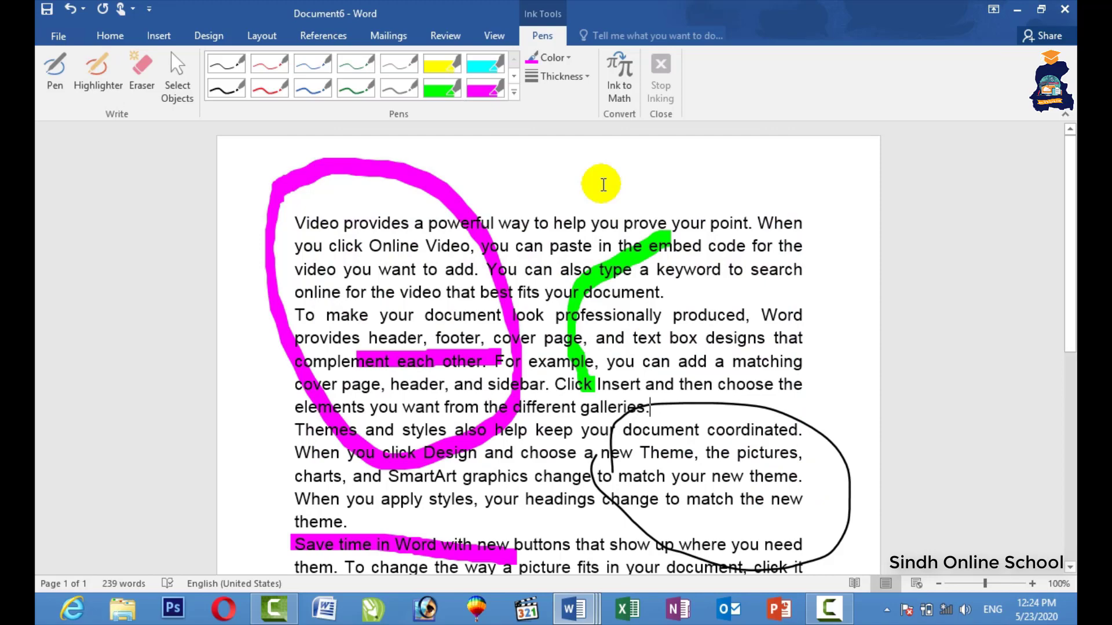
{"action": "left_click", "coordinate": [1025, 10]}
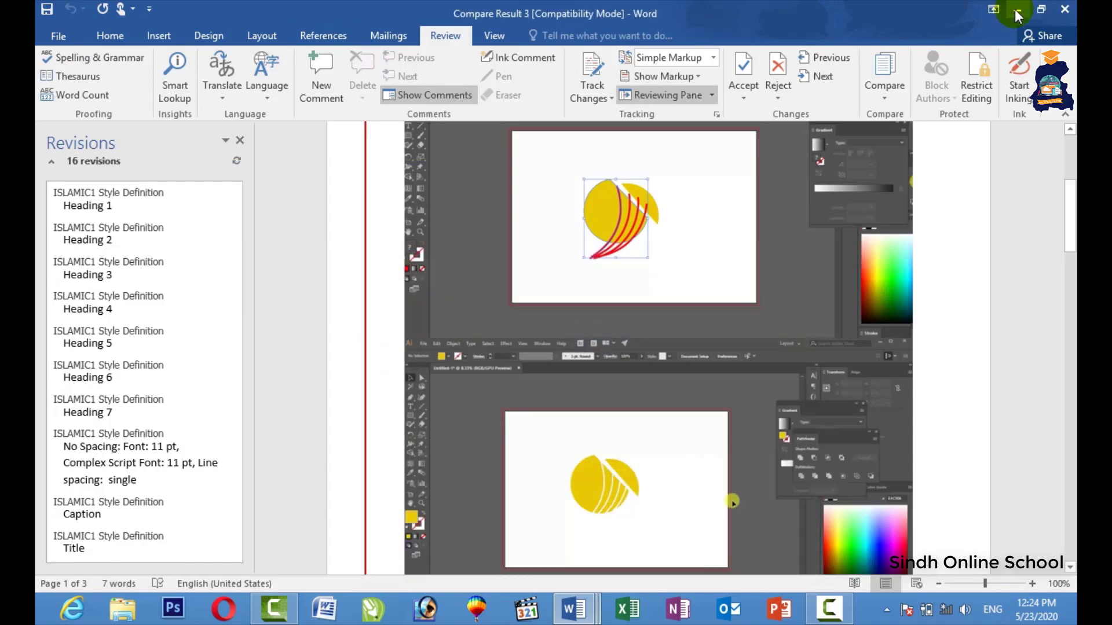